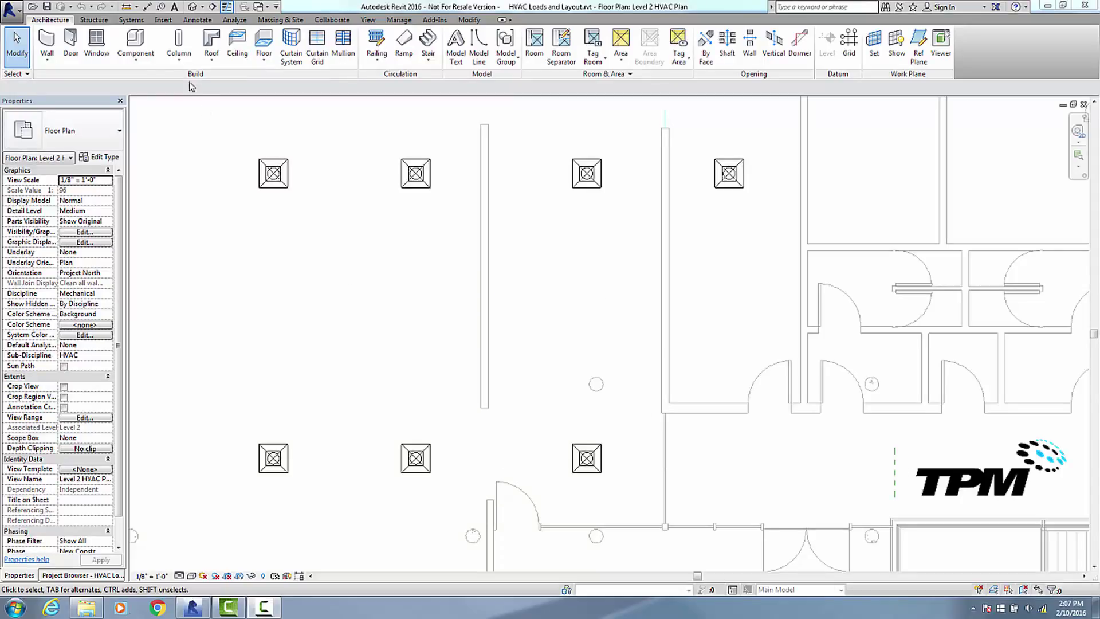
Use Tag All to tag every untagged Level 2 diffuser with the Diffuser Tag, showing 500 CFM.
left_click(198, 20)
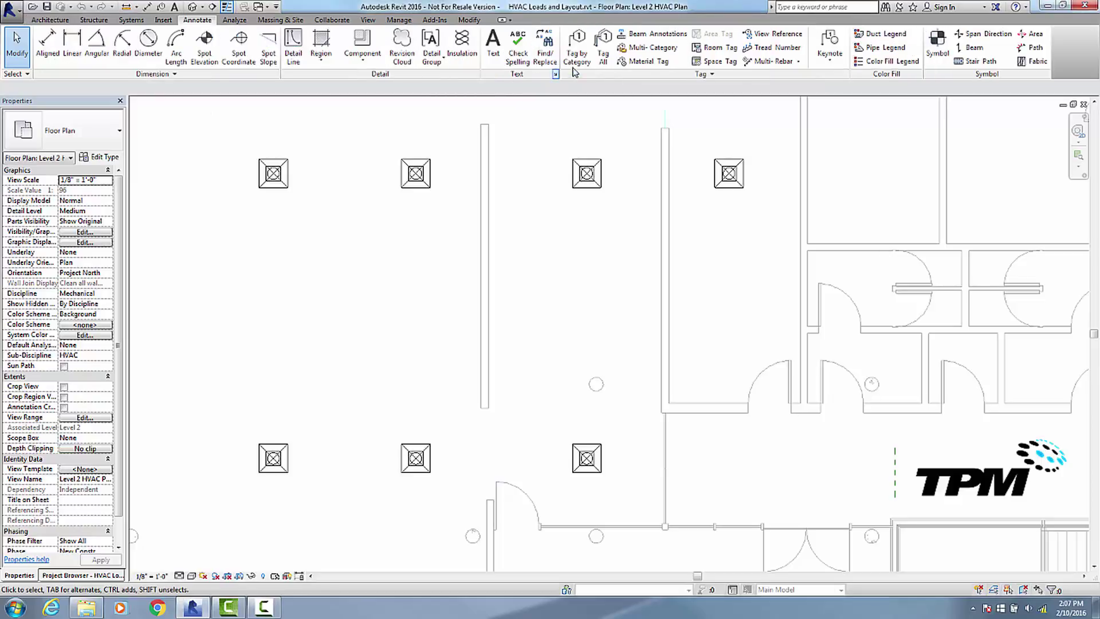
left_click(603, 46)
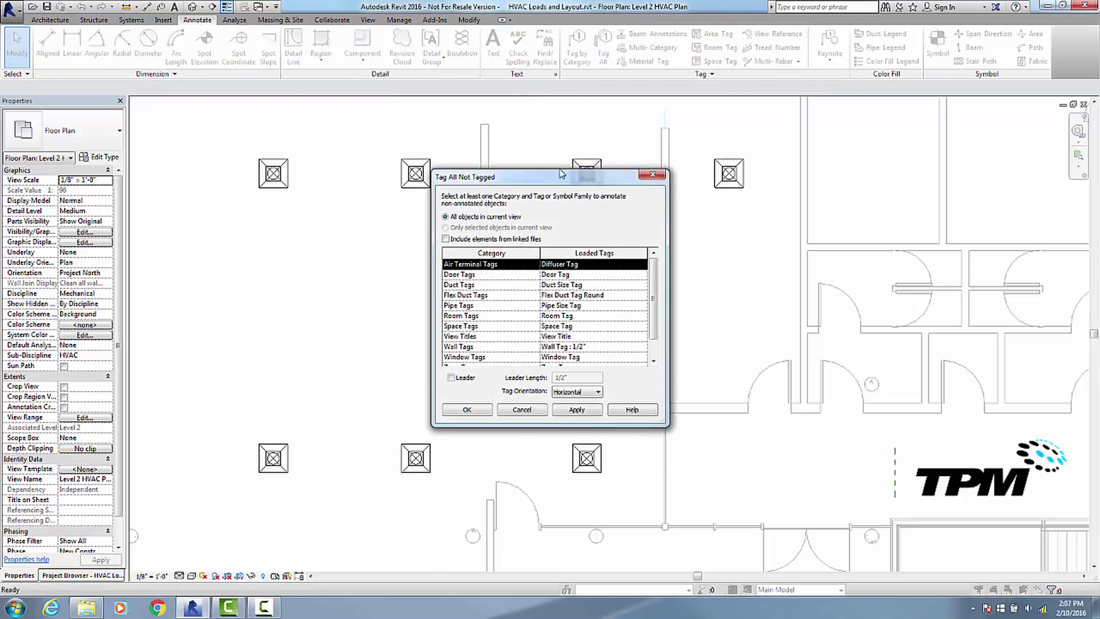
left_click(468, 410)
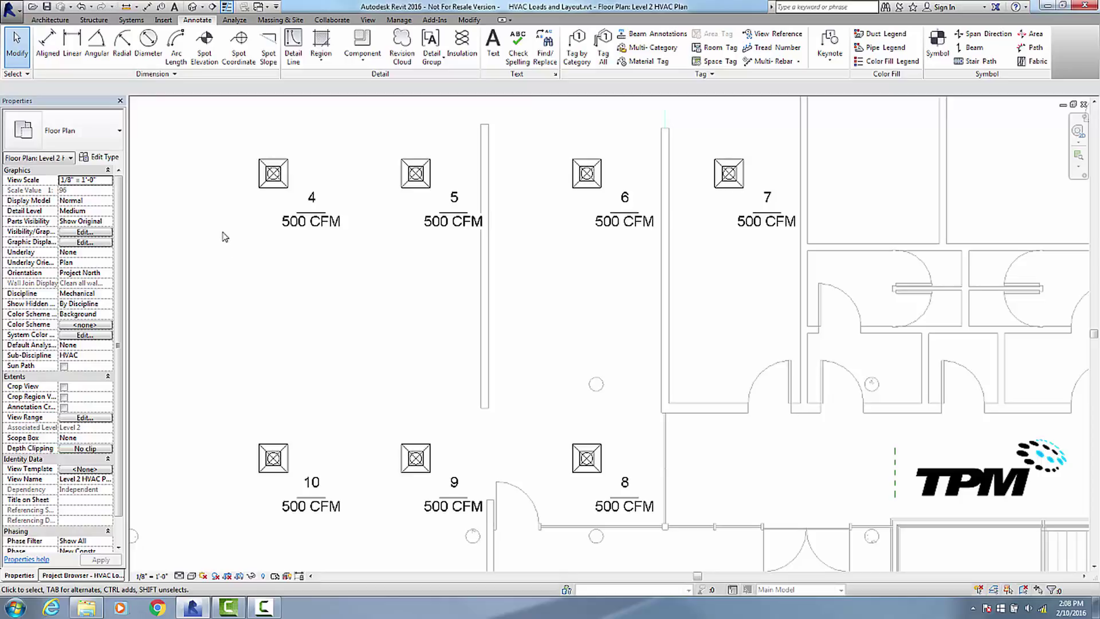
Give the 24"x24" supply diffuser type of diffuser 4 a Type Mark of A.
left_click(263, 188)
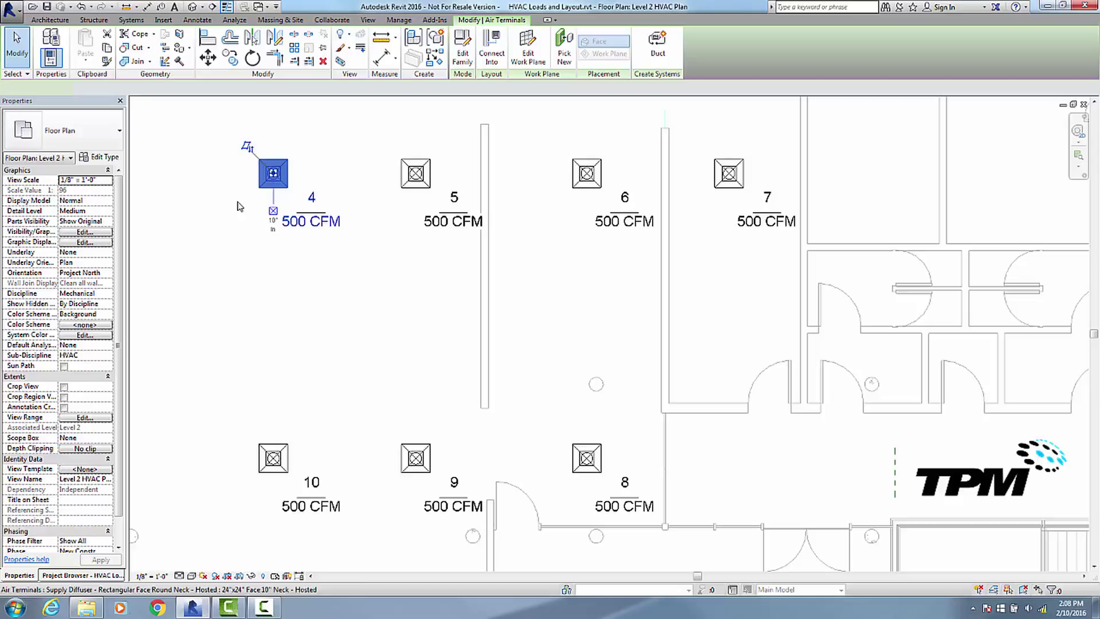
left_click(103, 158)
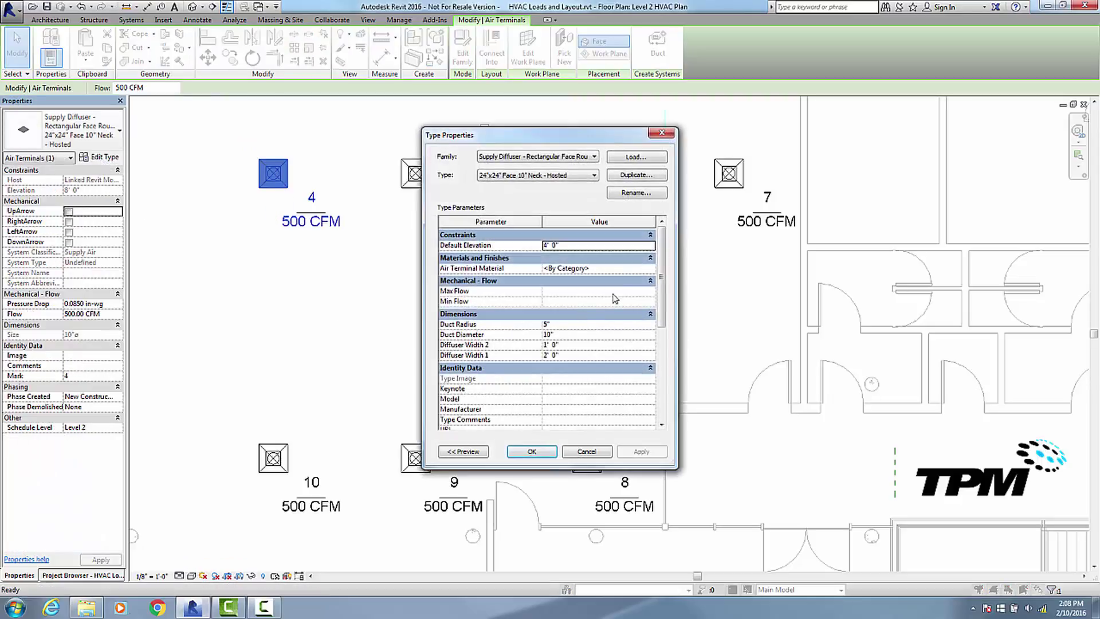
left_click_drag(660, 274, 659, 362)
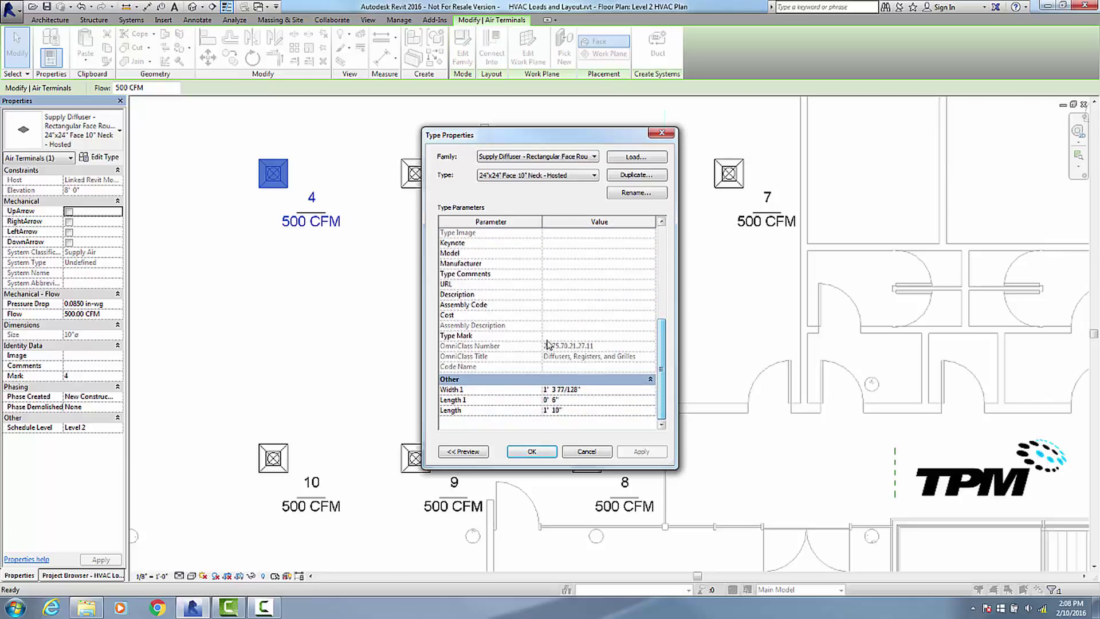
left_click(554, 337)
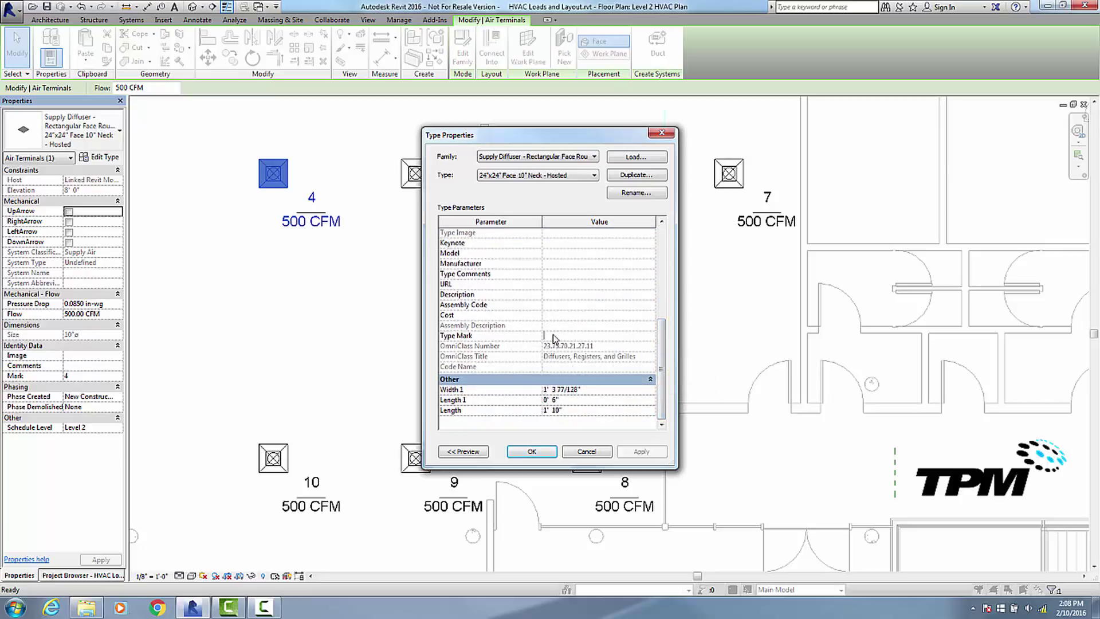
type("A")
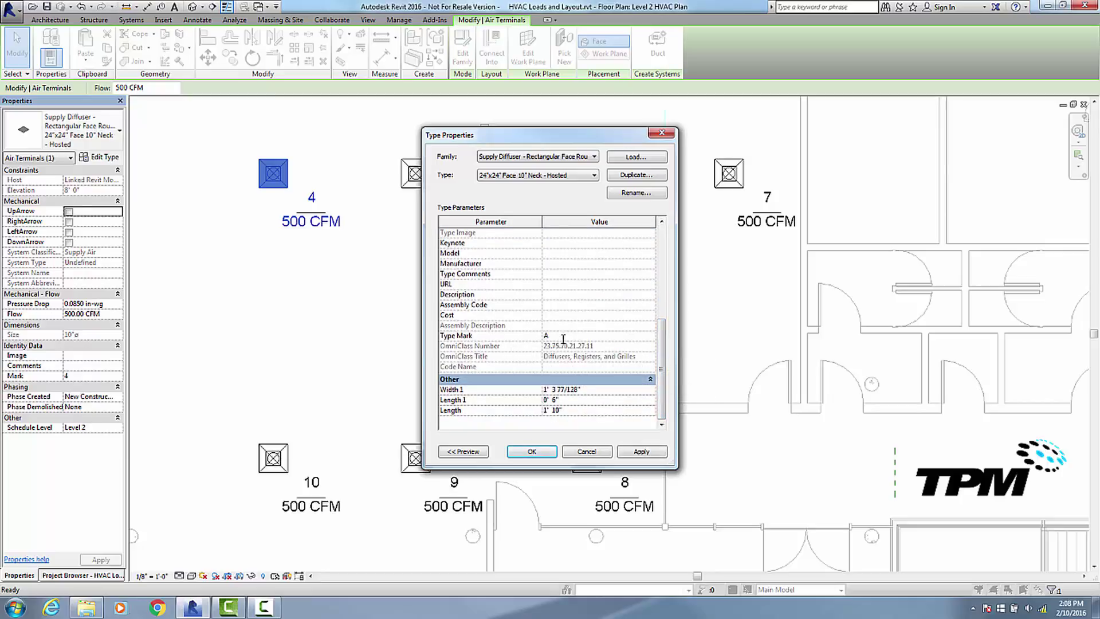
left_click(532, 452)
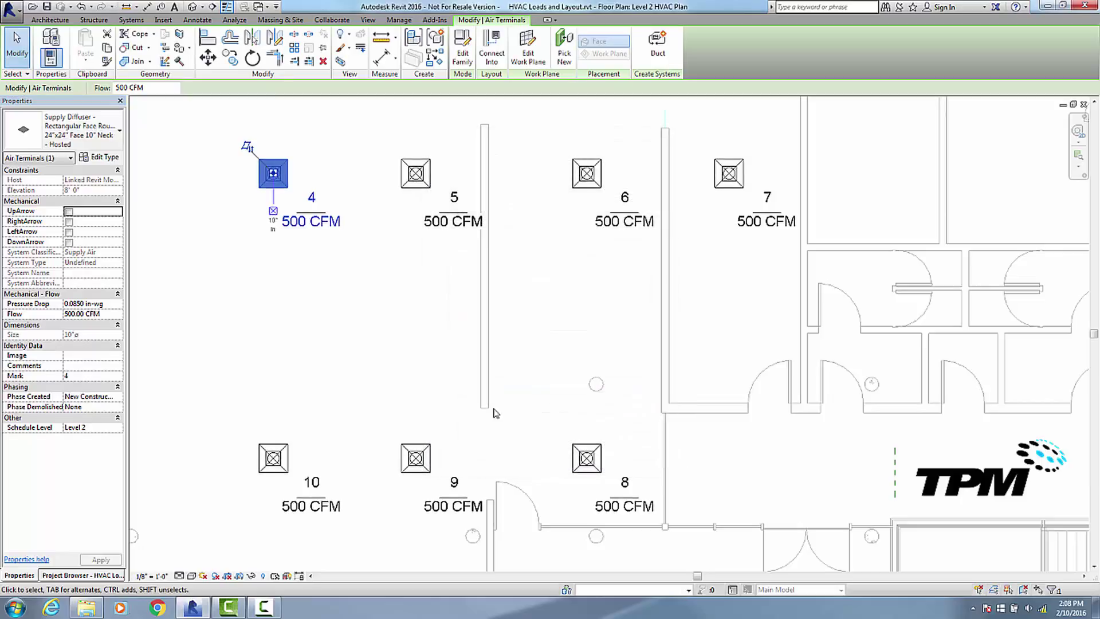
Open the Diffuser Tag family from the tag under diffuser 4 and select its upper label.
key("Escape")
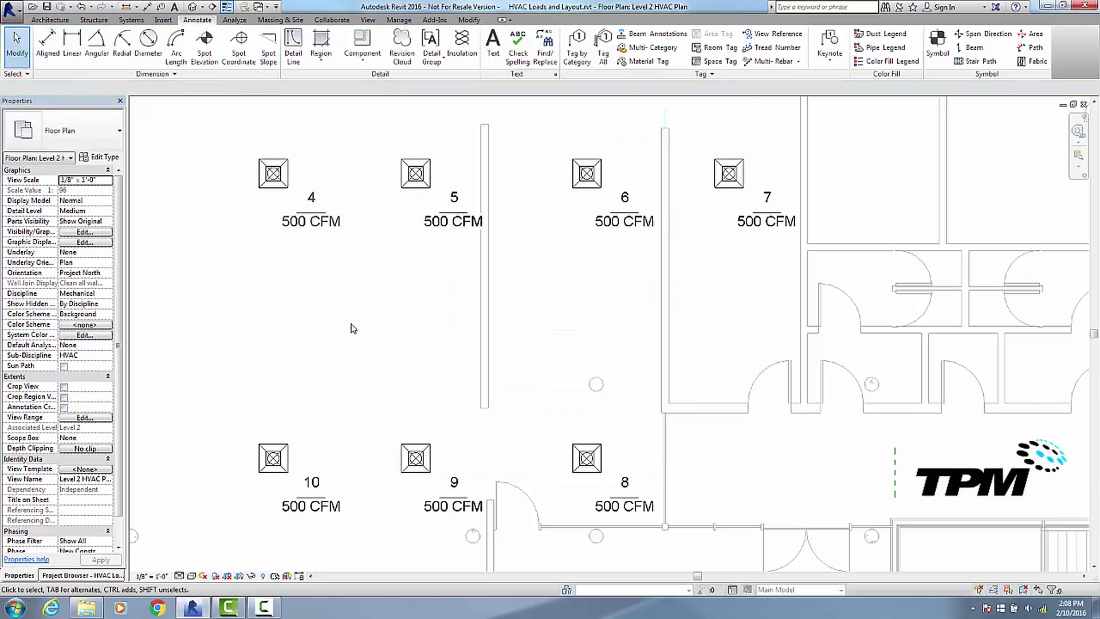
left_click(316, 222)
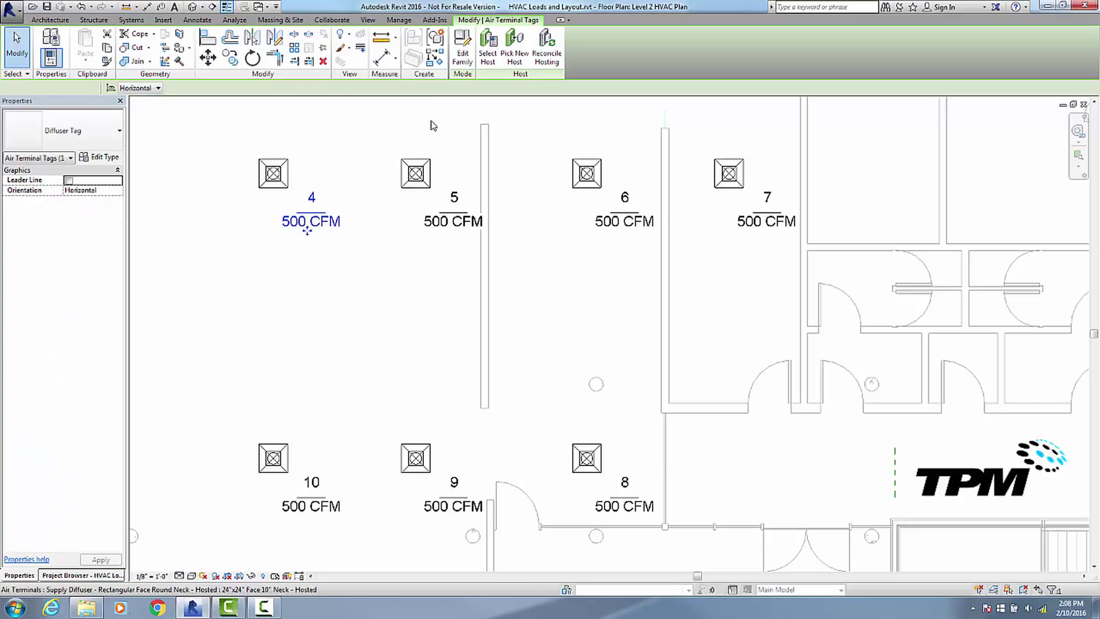
left_click(463, 52)
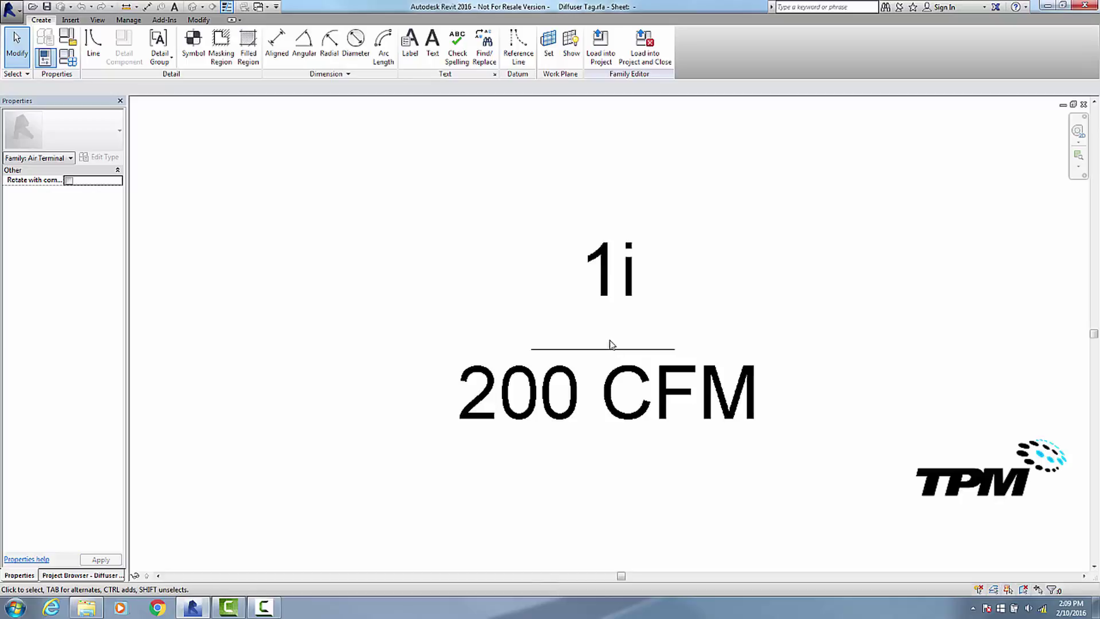
left_click(609, 286)
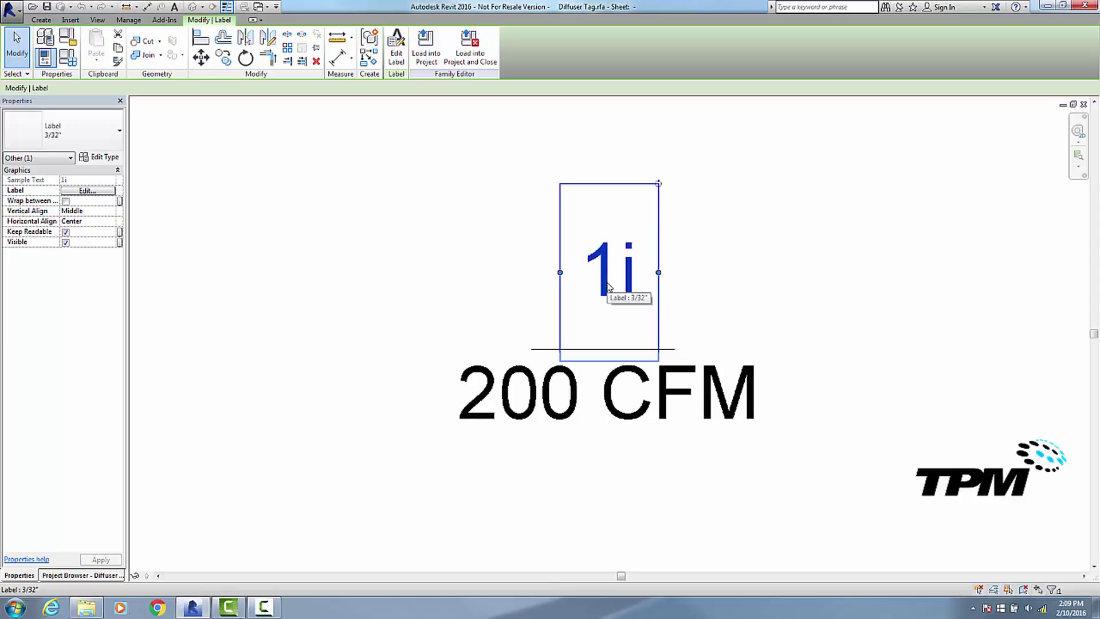
Replace Mark with Type Mark in the upper label's parameters.
left_click(398, 48)
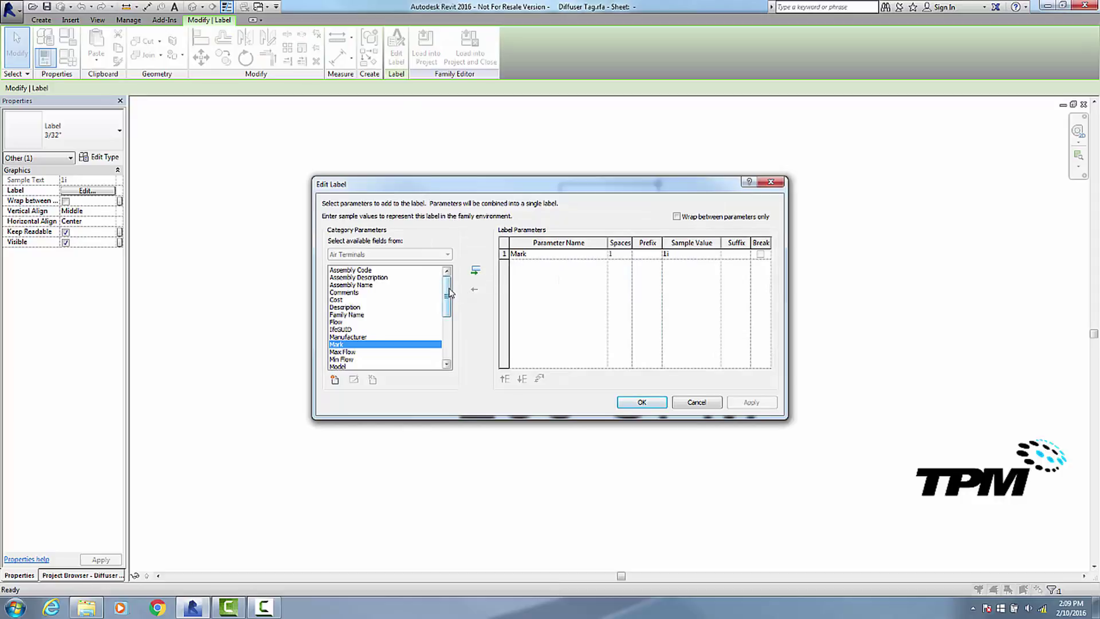
left_click_drag(449, 293, 442, 338)
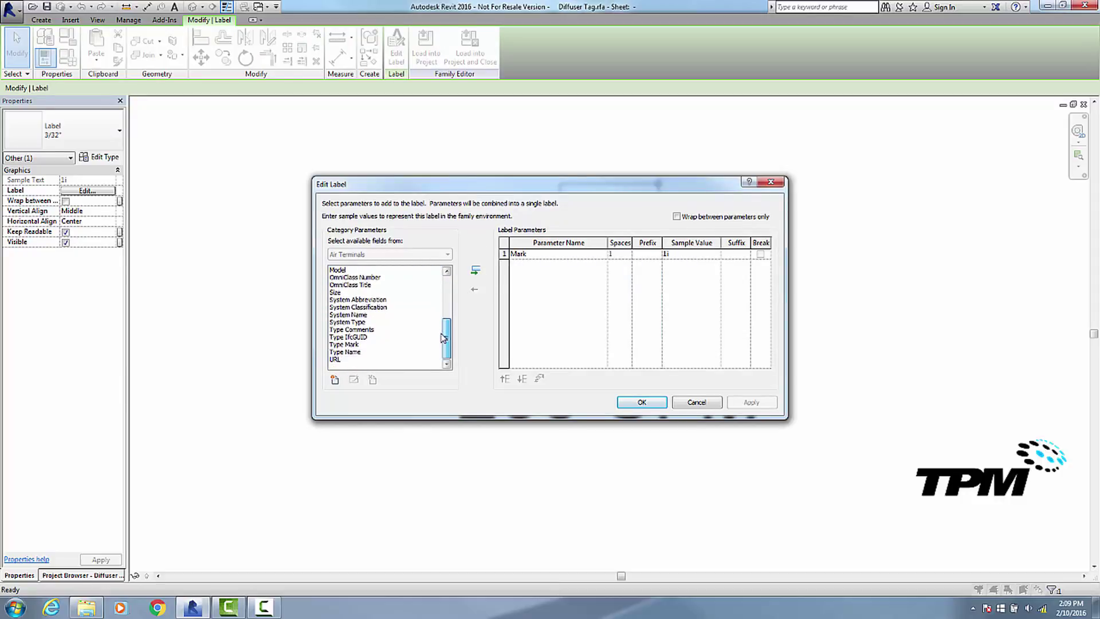
left_click(343, 344)
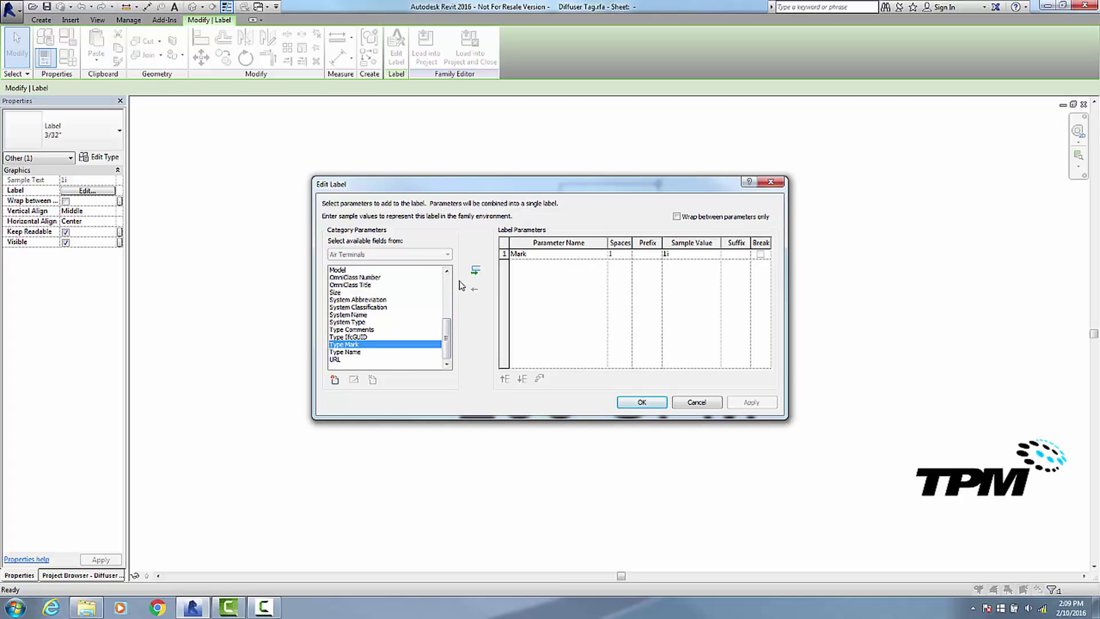
left_click(476, 271)
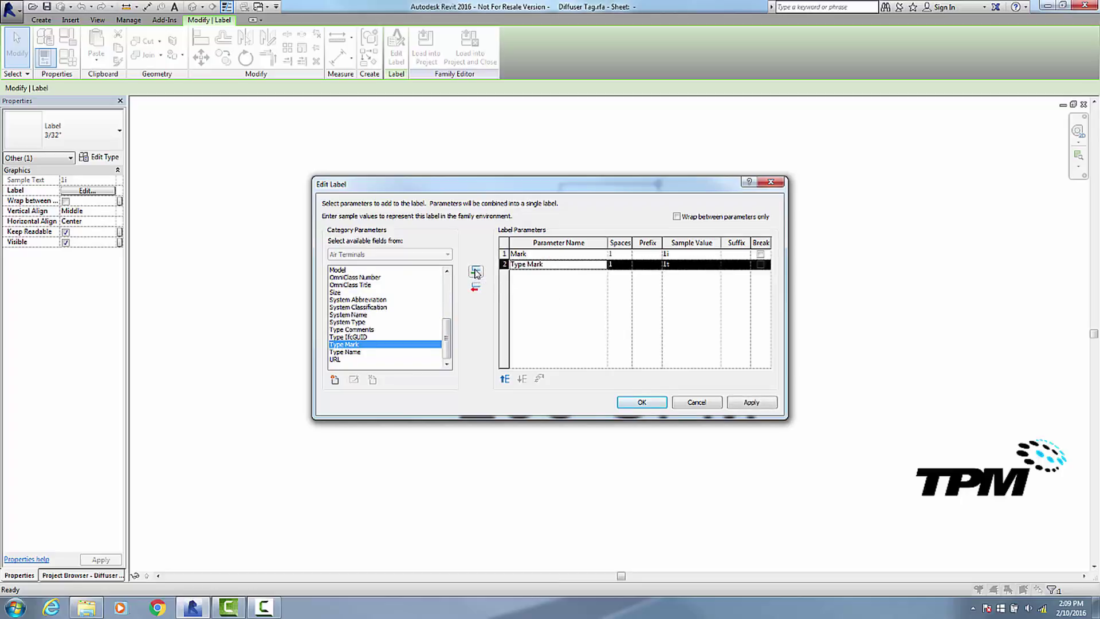
left_click(515, 254)
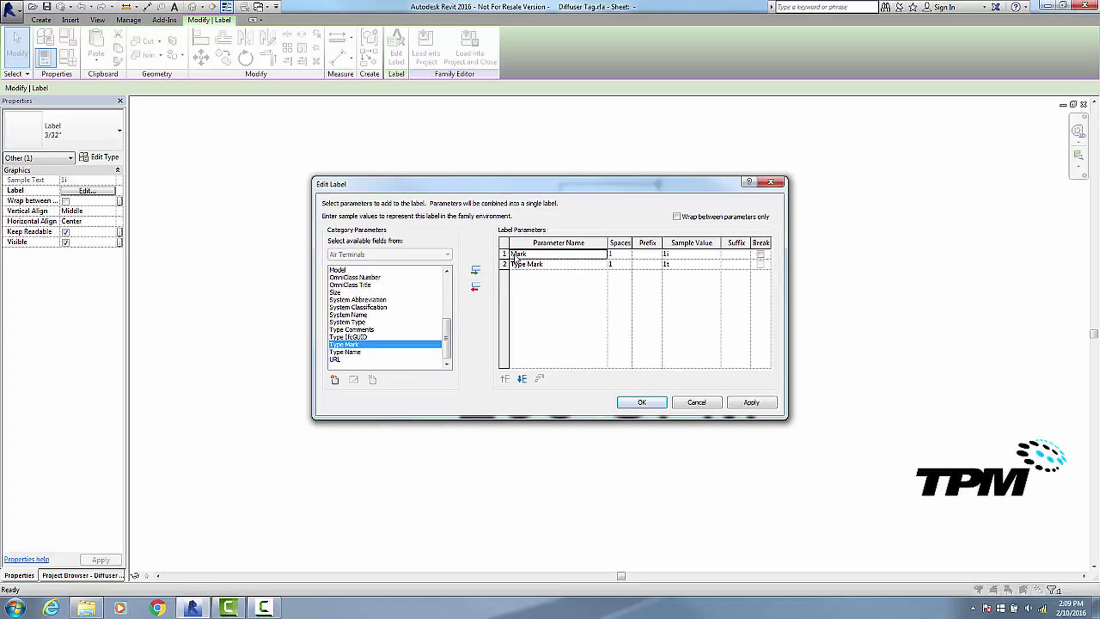
left_click(478, 288)
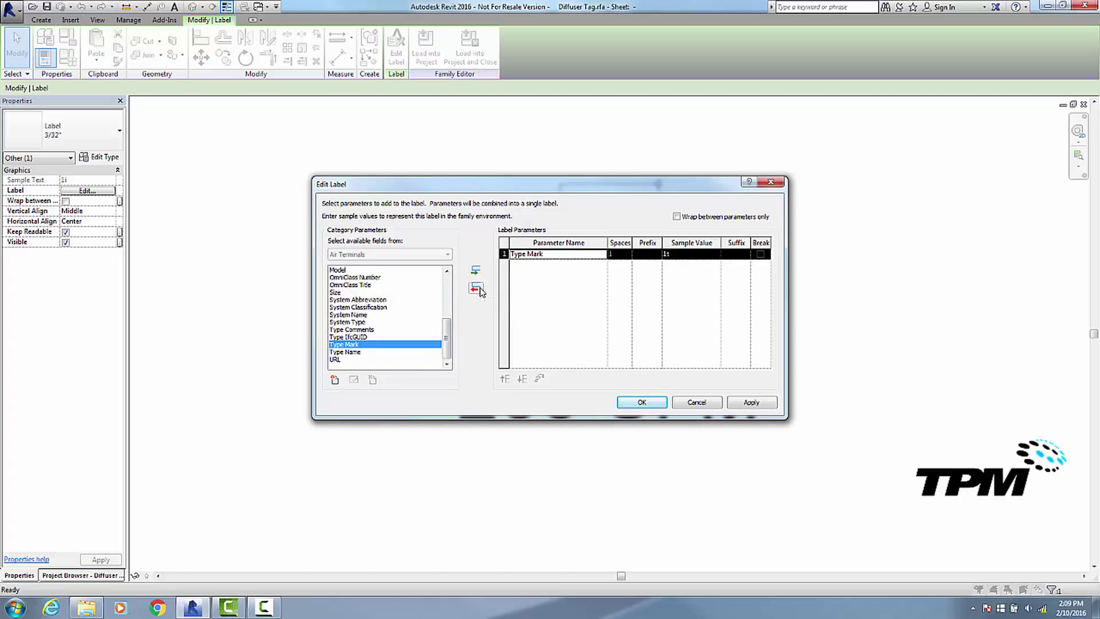
left_click(642, 402)
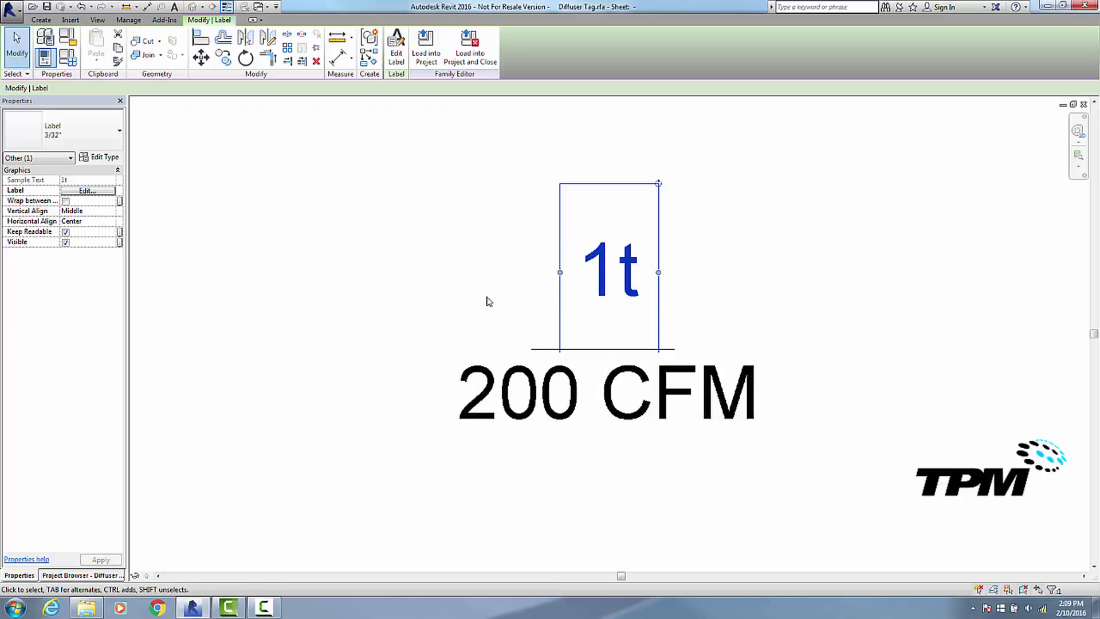
Reload the tag without saving the family file, overwriting the existing Diffuser Tag and its parameter values.
left_click(462, 49)
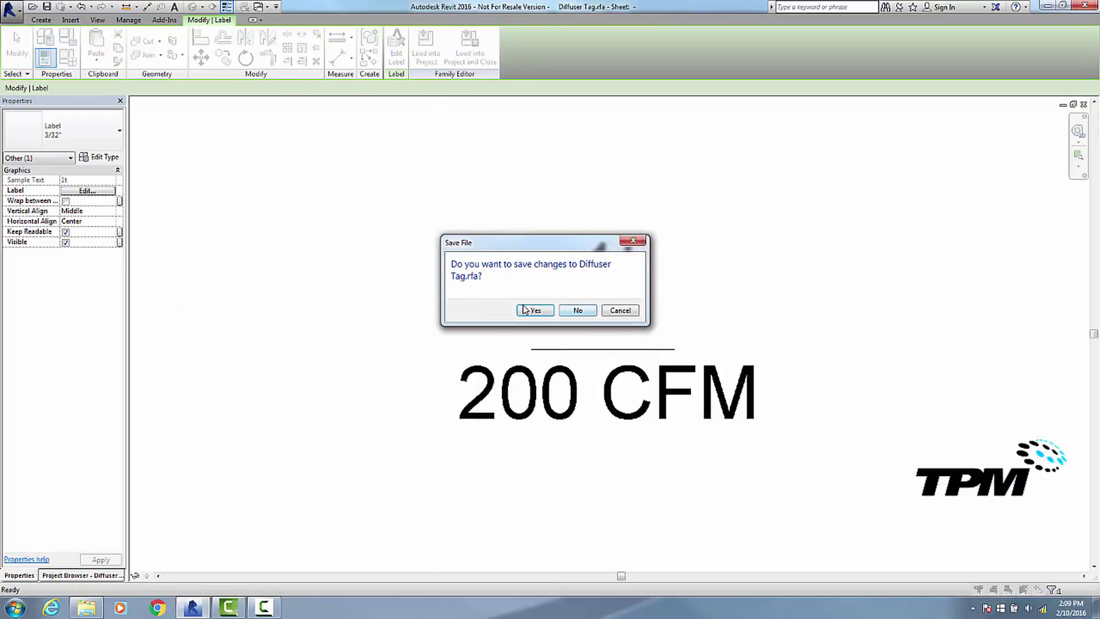
left_click(567, 312)
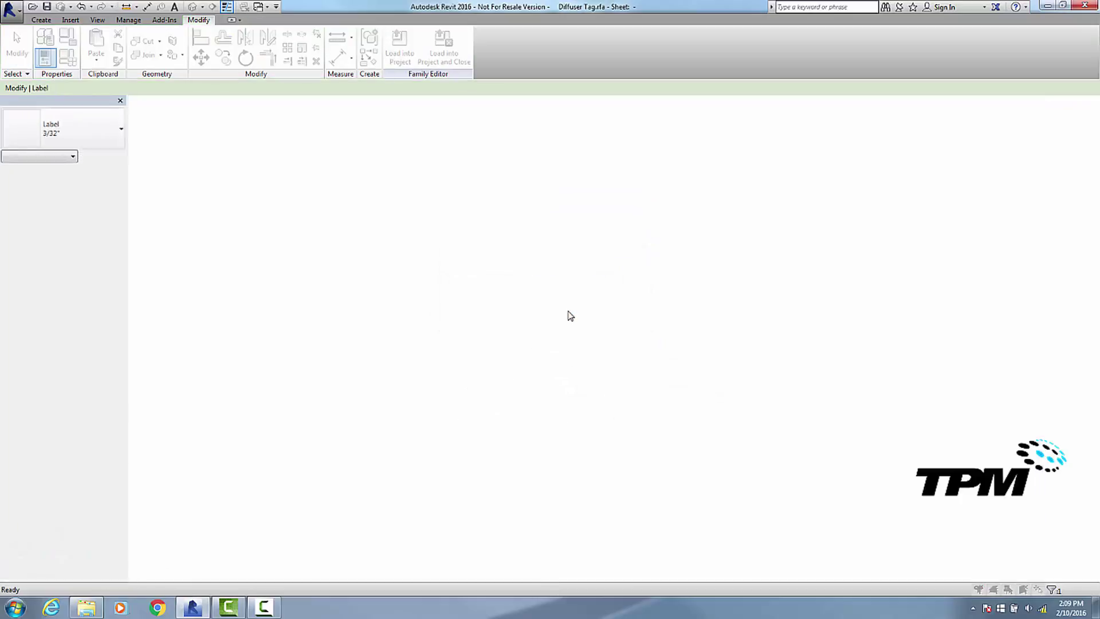
left_click(549, 298)
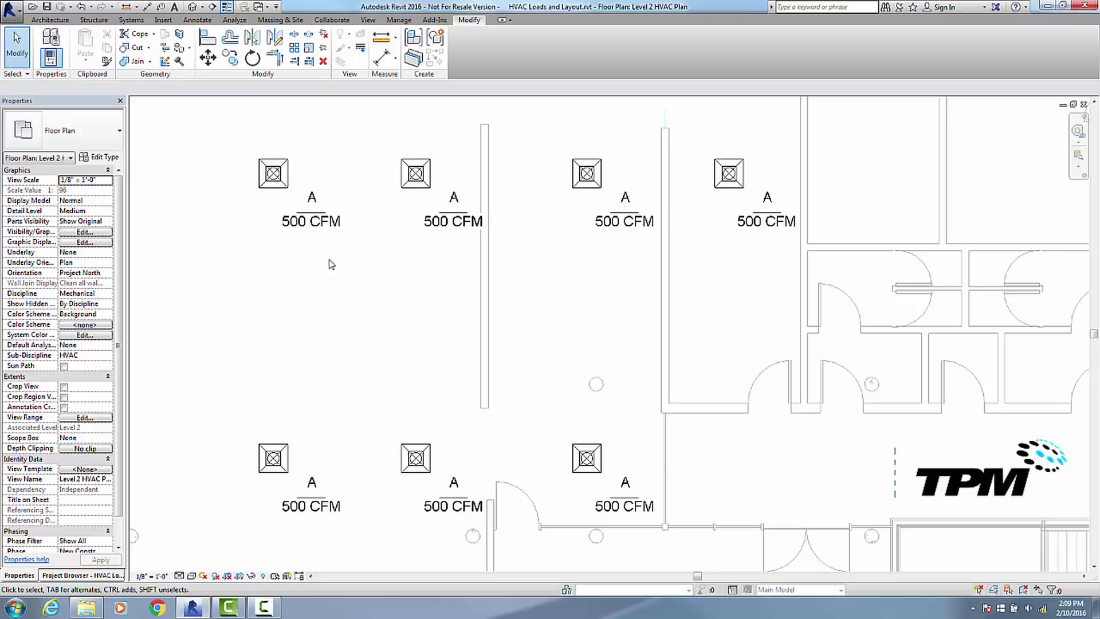
Reopen the Diffuser Tag family, left-align the 1t and 200 CFM labels and shift them right.
left_click(309, 228)
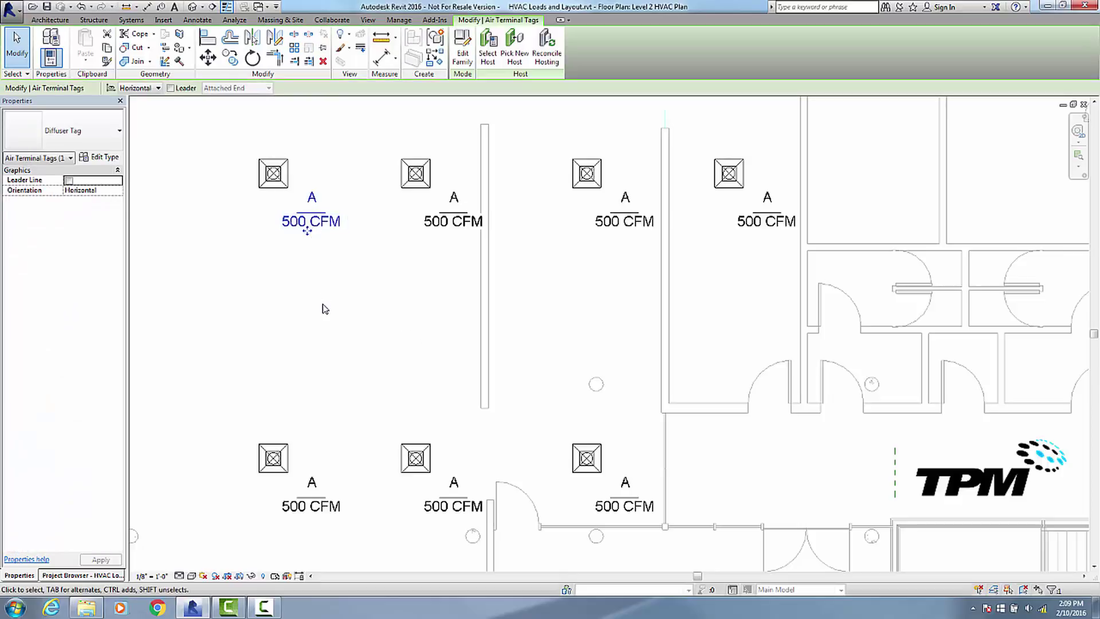
left_click(460, 58)
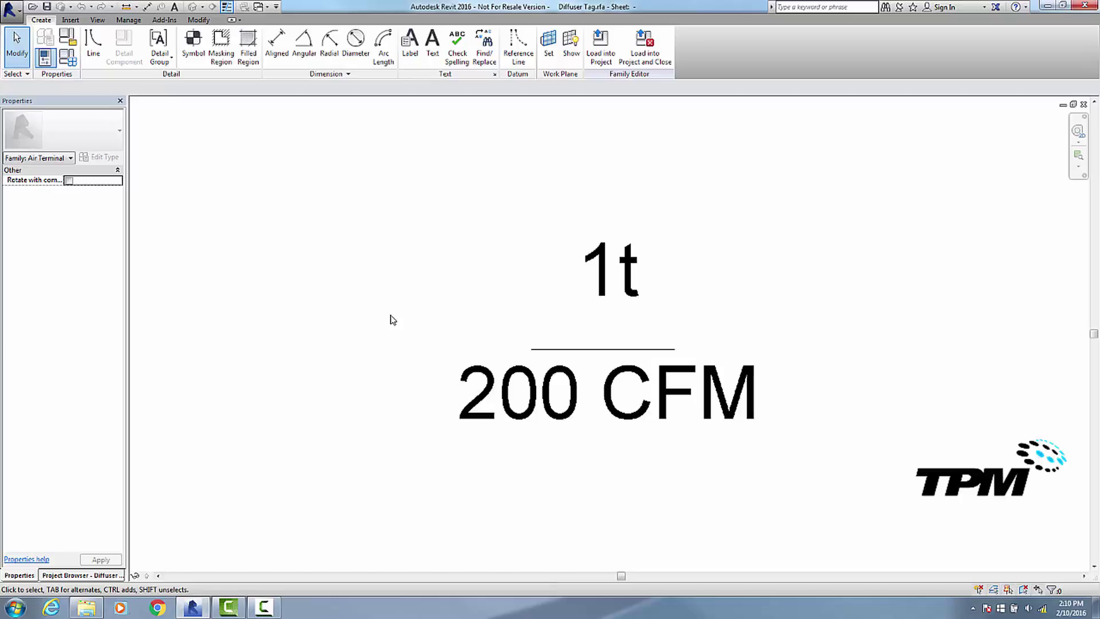
left_click(555, 321)
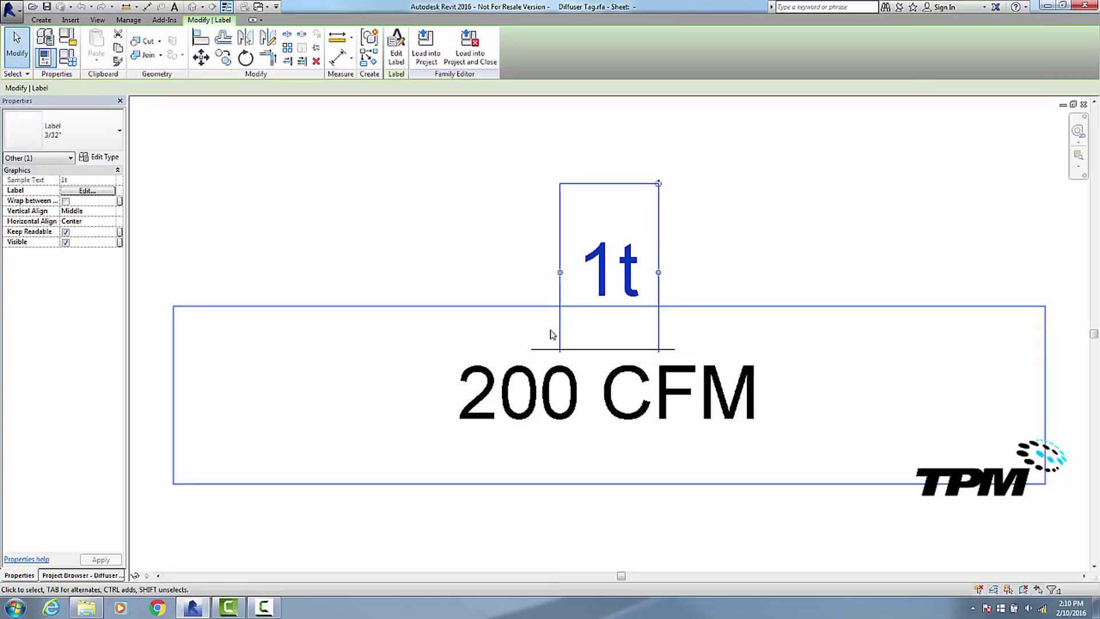
left_click(519, 393, "ctrl")
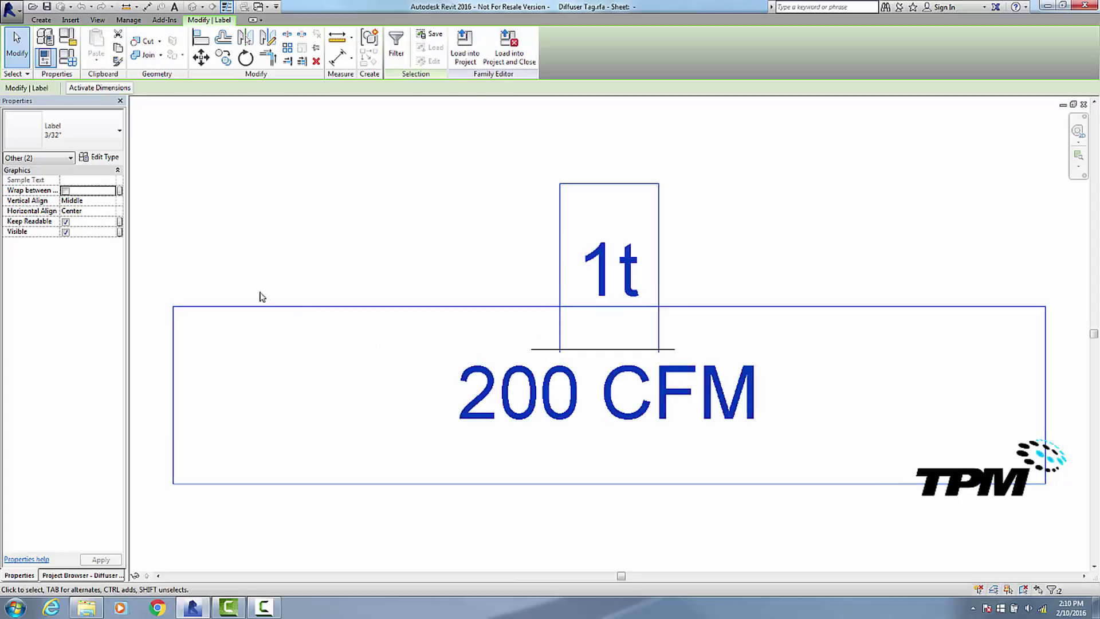
left_click(96, 211)
left_click(110, 211)
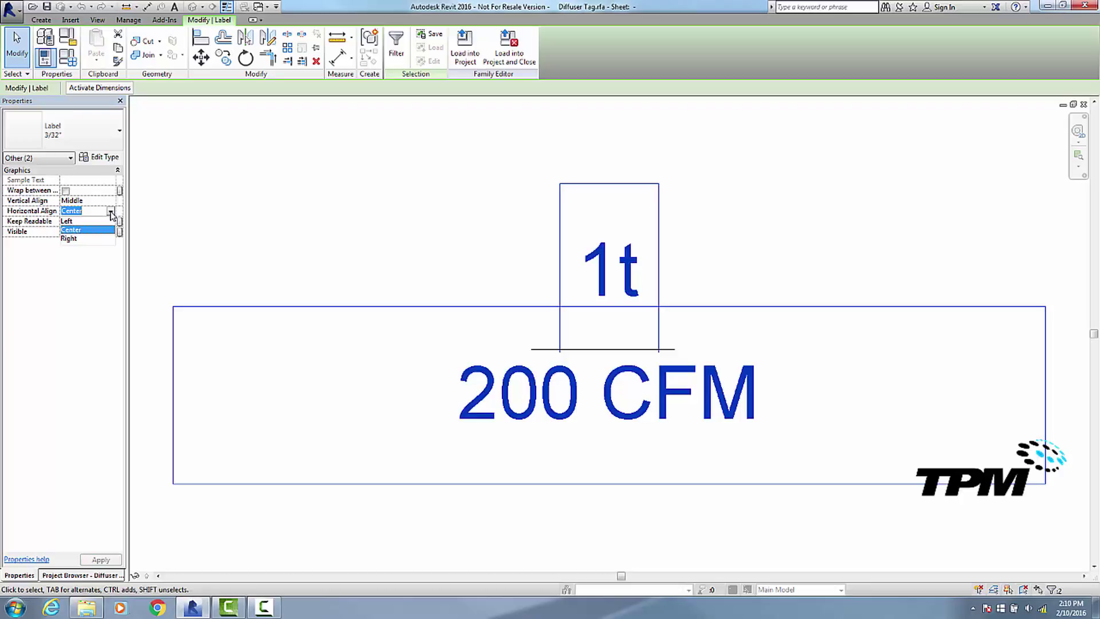
left_click(66, 221)
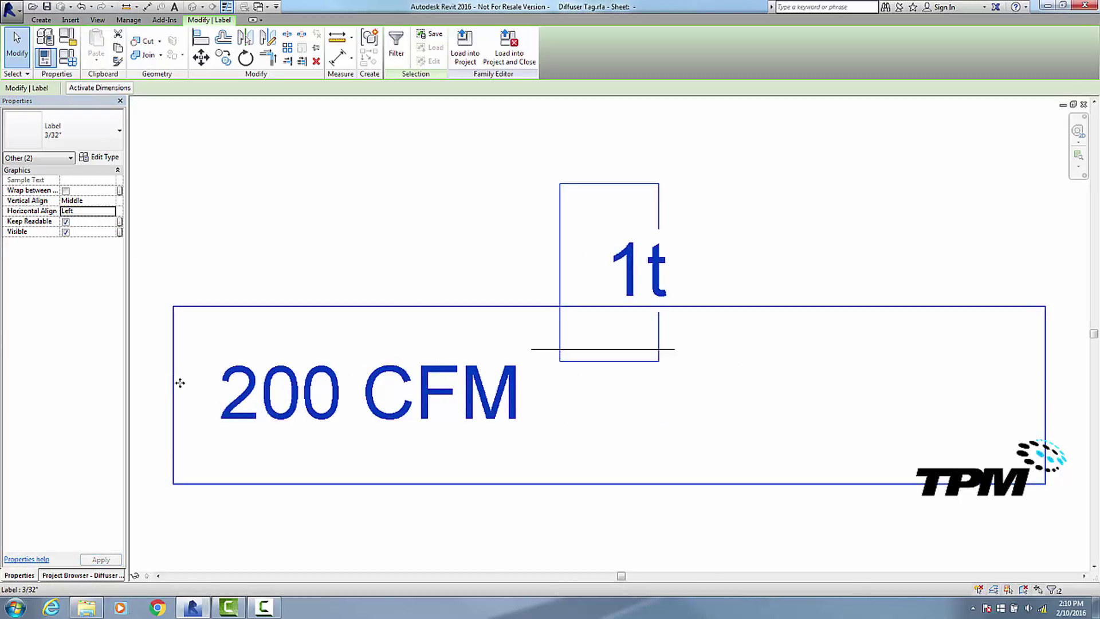
left_click_drag(179, 383, 496, 383)
Move the 1t label alone above the dividing line over 200 CFM.
left_click(882, 259)
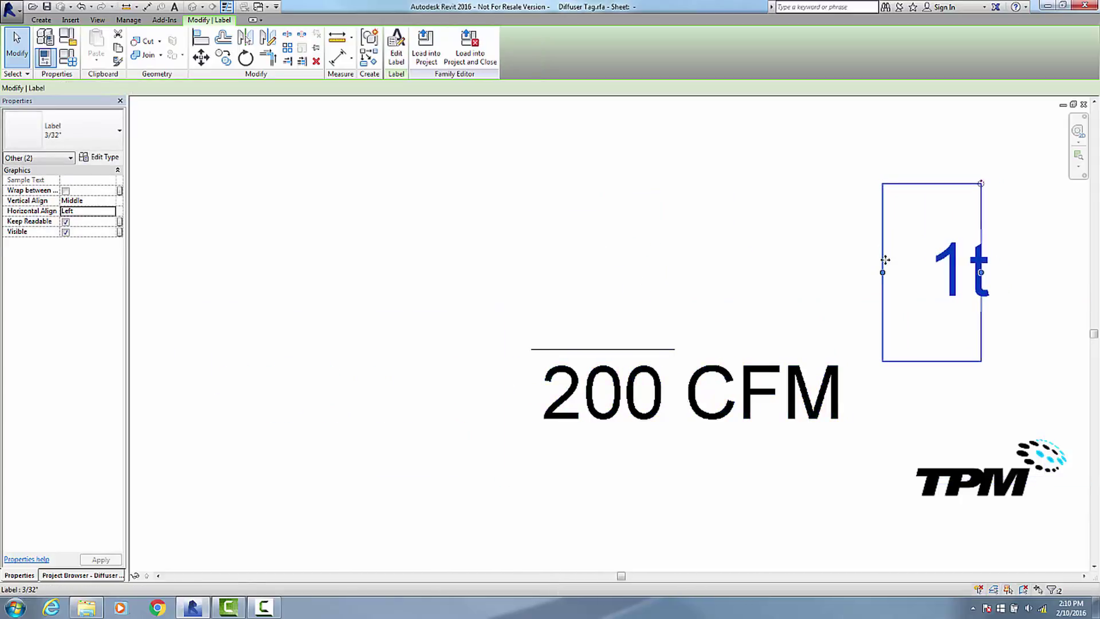
left_click_drag(882, 266, 494, 287)
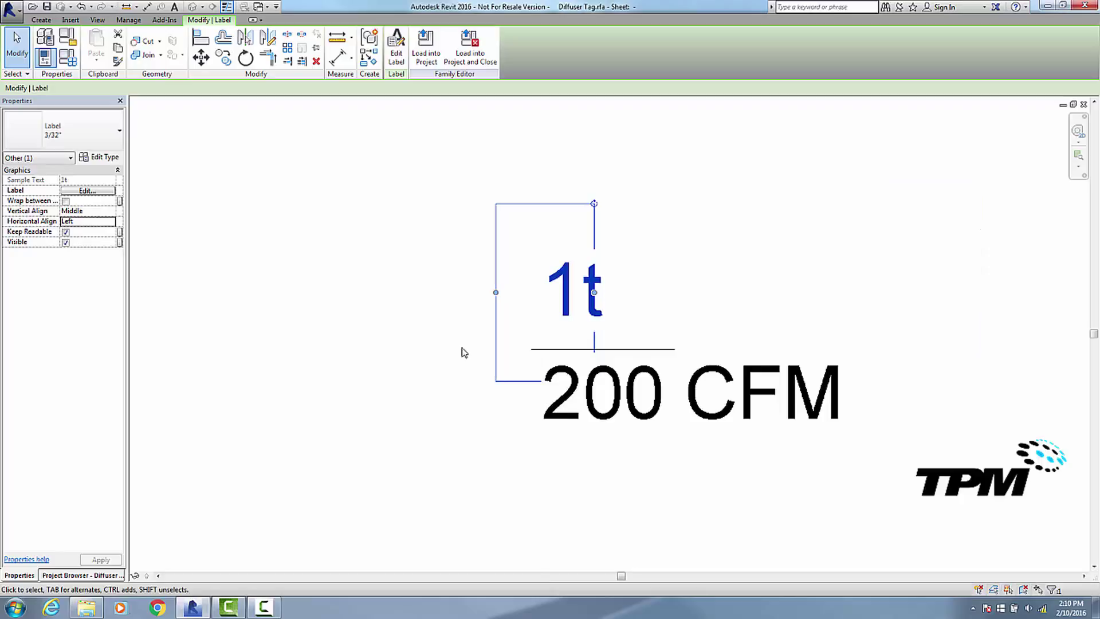
left_click(452, 367)
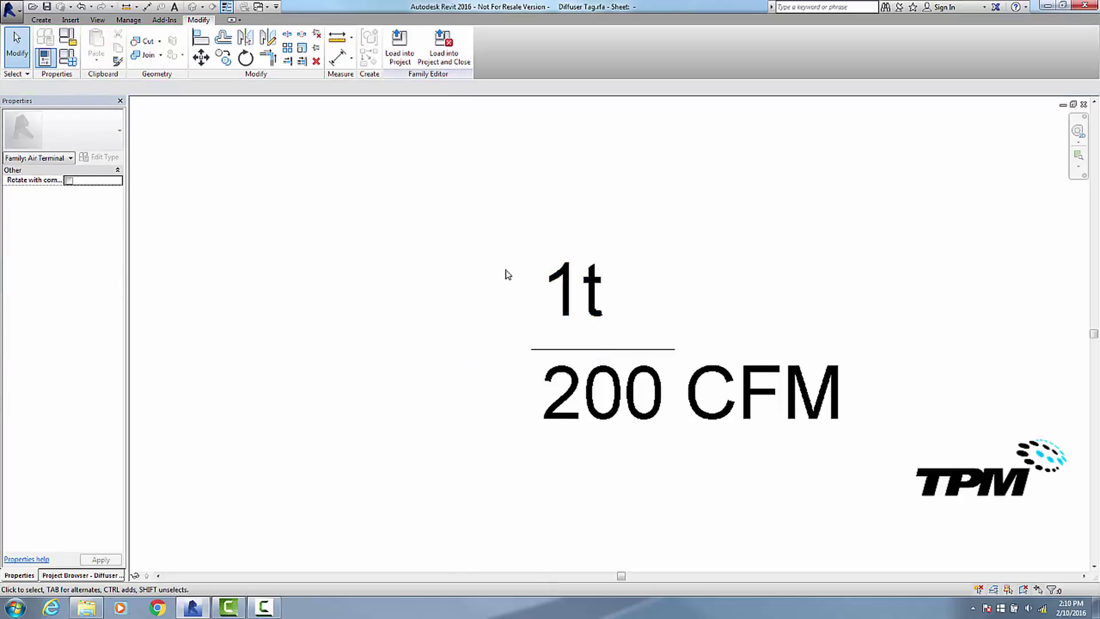
left_click(523, 279)
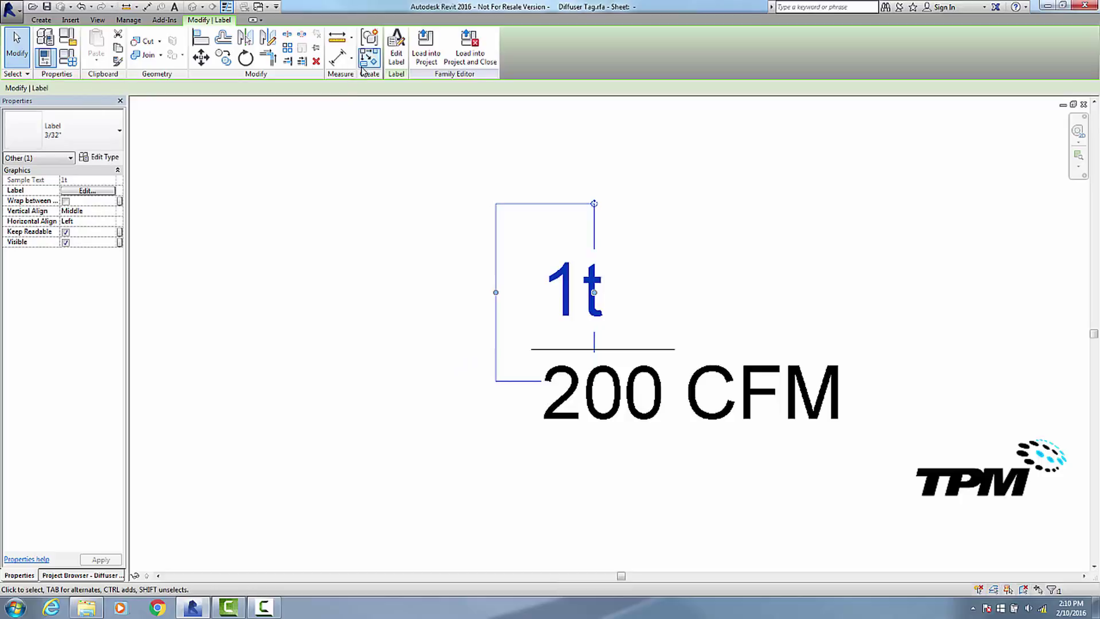
Copy the 1t label to the left, set its horizontal alignment to Center, and place it beside the line.
left_click(224, 58)
left_click(575, 287)
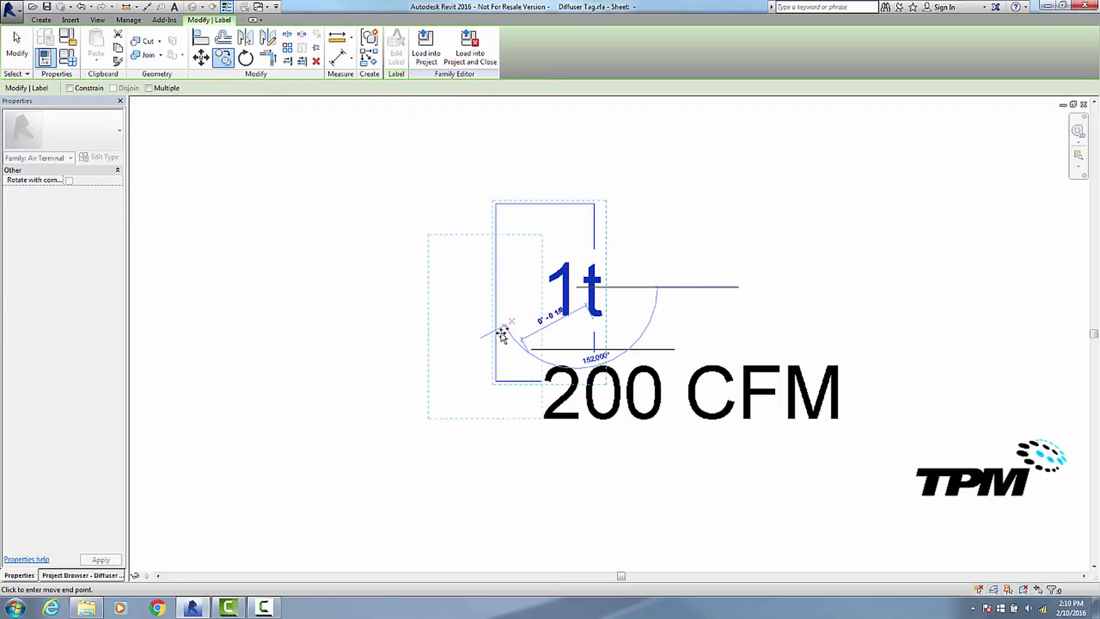
left_click(486, 354)
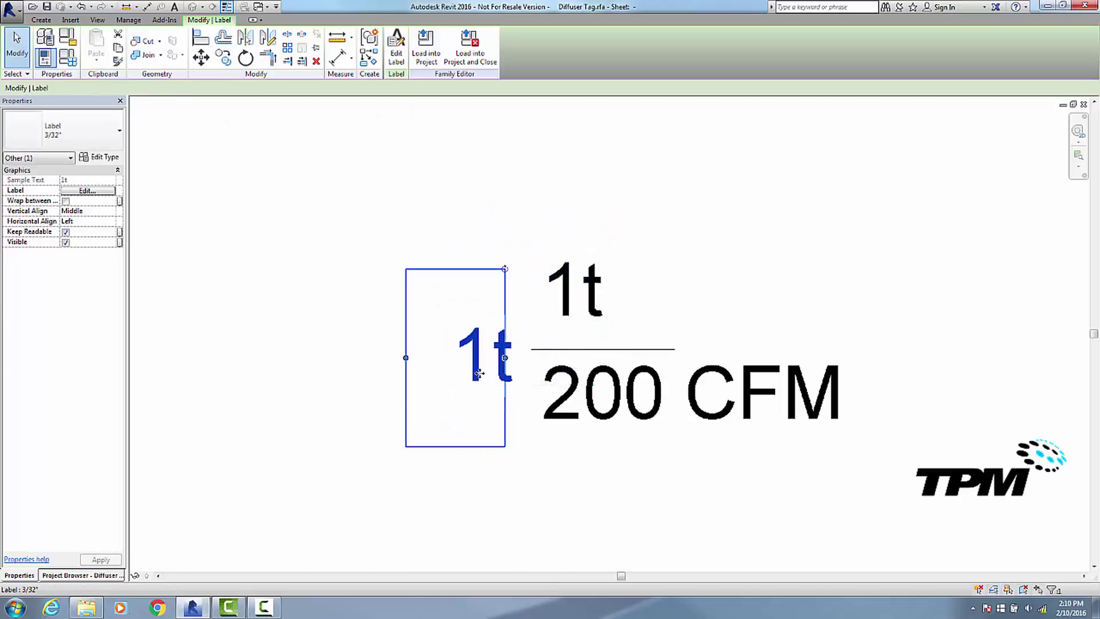
left_click(92, 222)
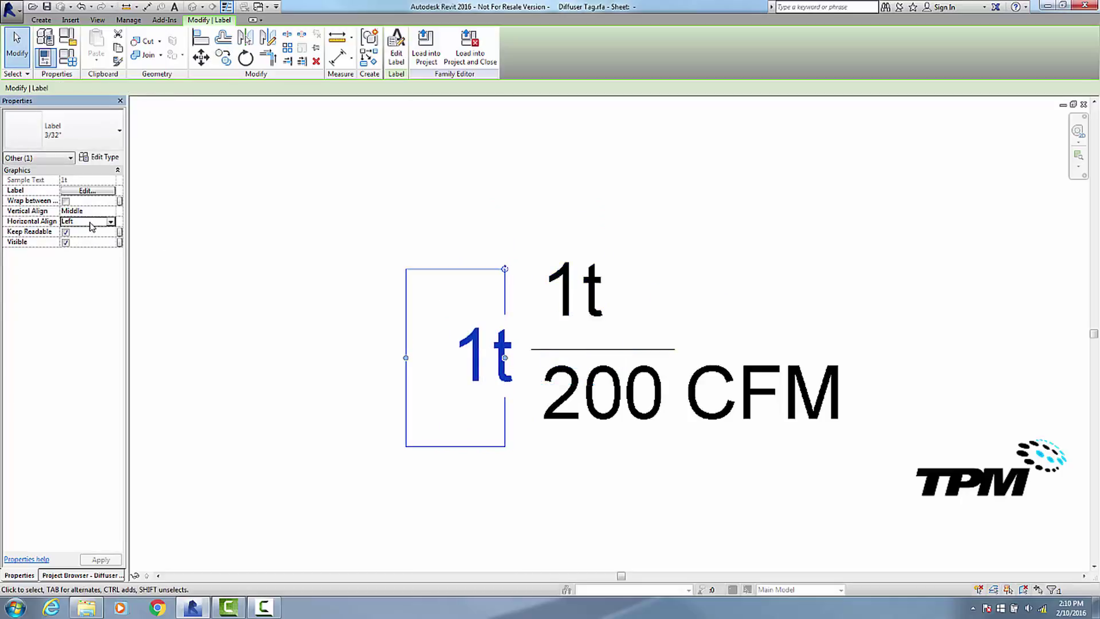
left_click(110, 222)
left_click(83, 237)
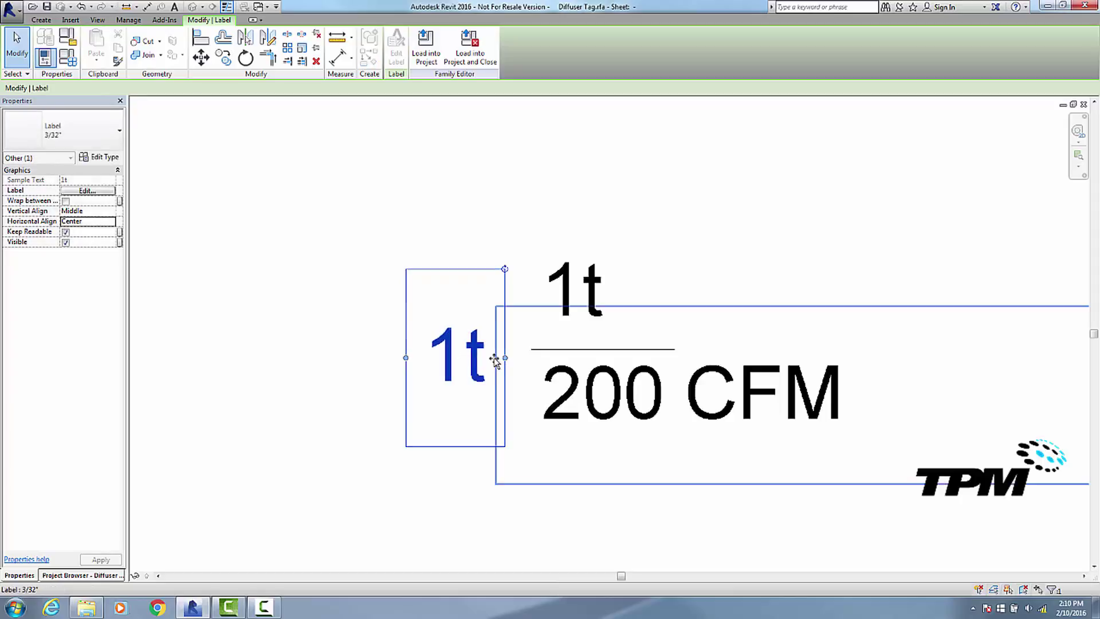
left_click_drag(478, 360, 502, 353)
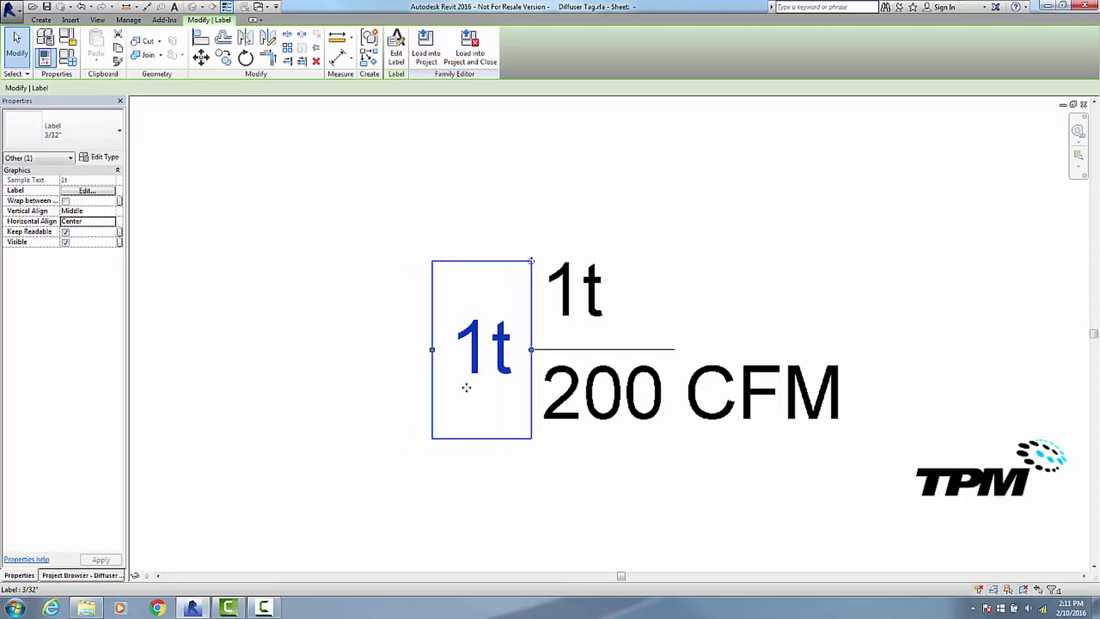
Start a 6-sided inscribed polygon line sketch centred on the left 1t label.
left_click(41, 20)
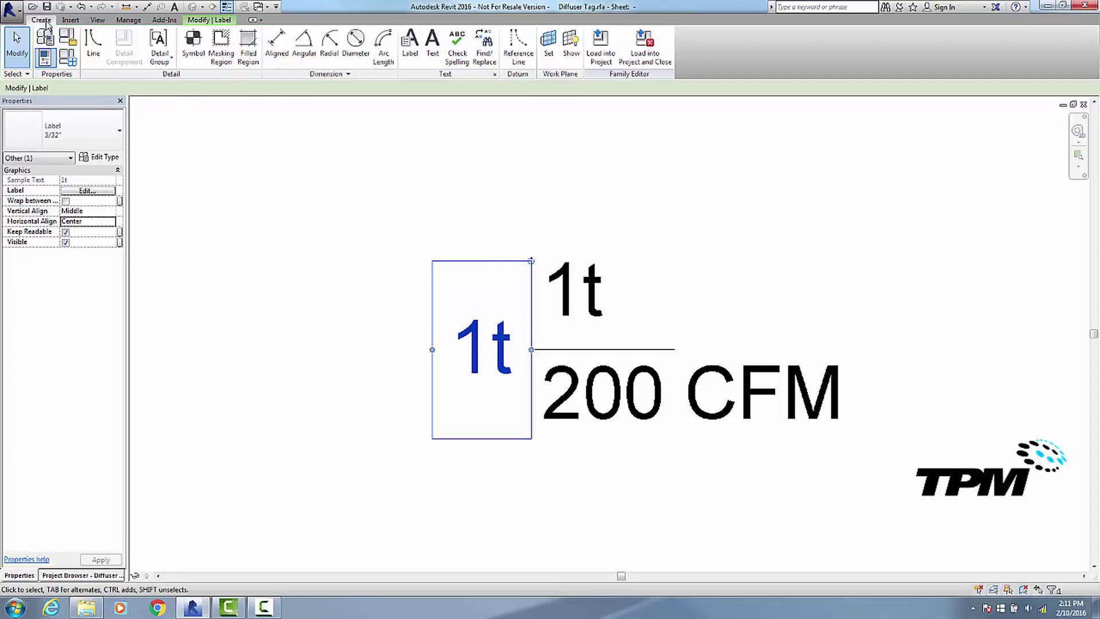
left_click(93, 45)
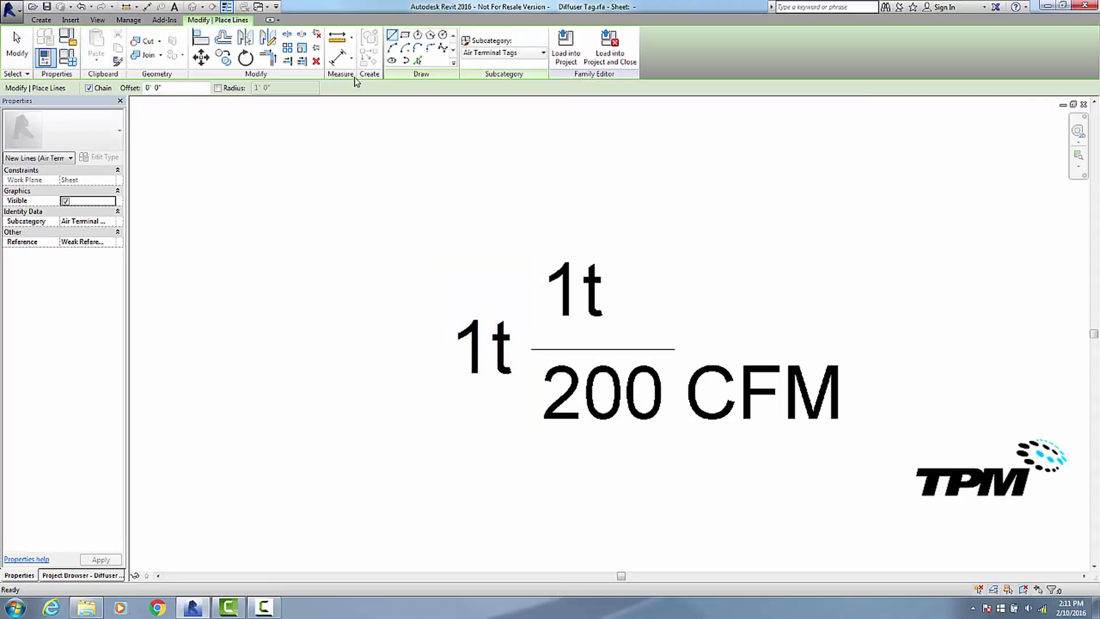
left_click(418, 35)
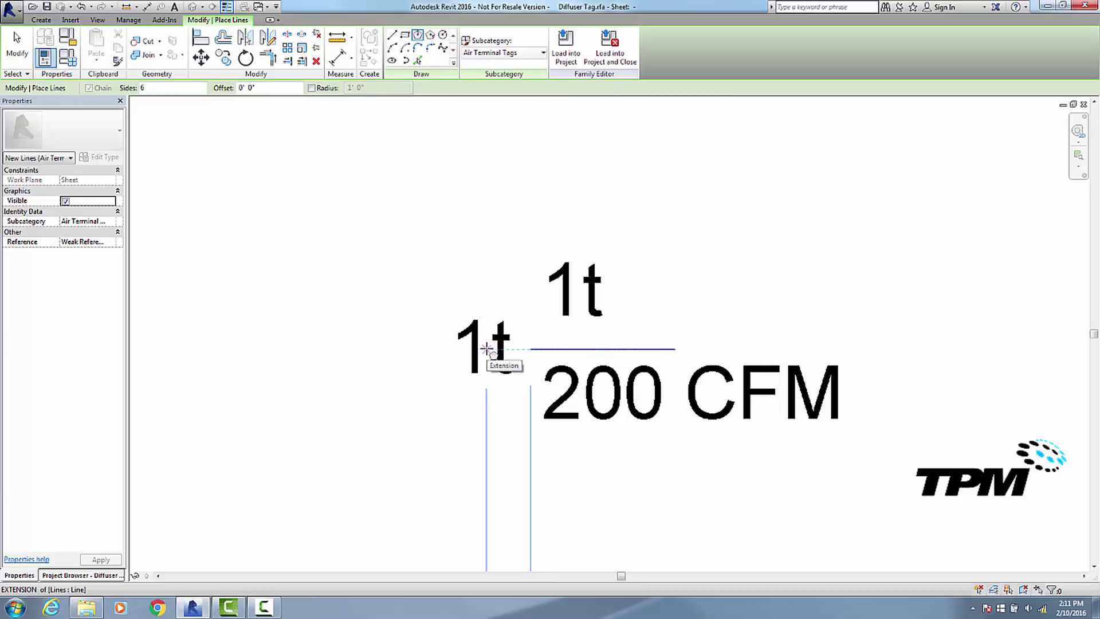
left_click(486, 349)
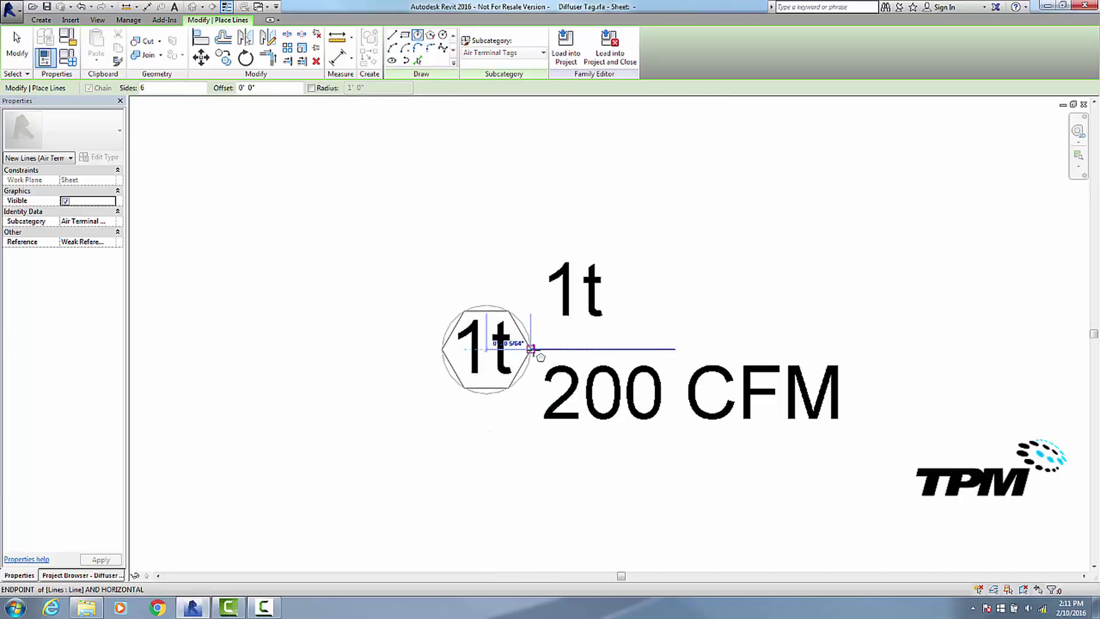
Finish the hexagon around the left 1t, then move the upper 1t and 200 CFM closer to the line.
left_click(531, 349)
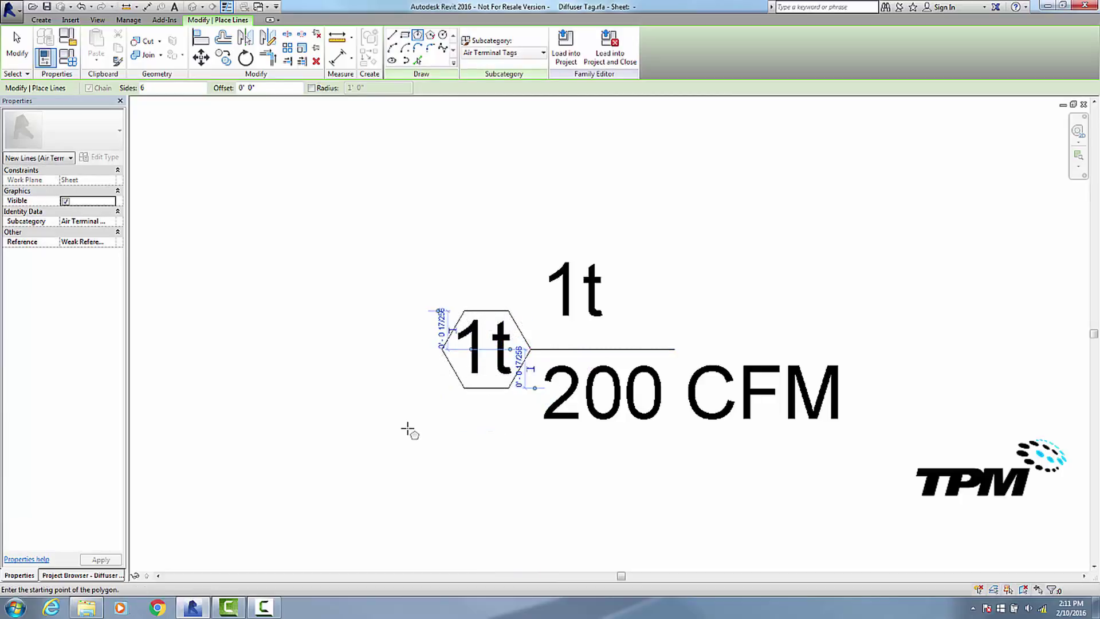
key("Escape")
key("Escape")
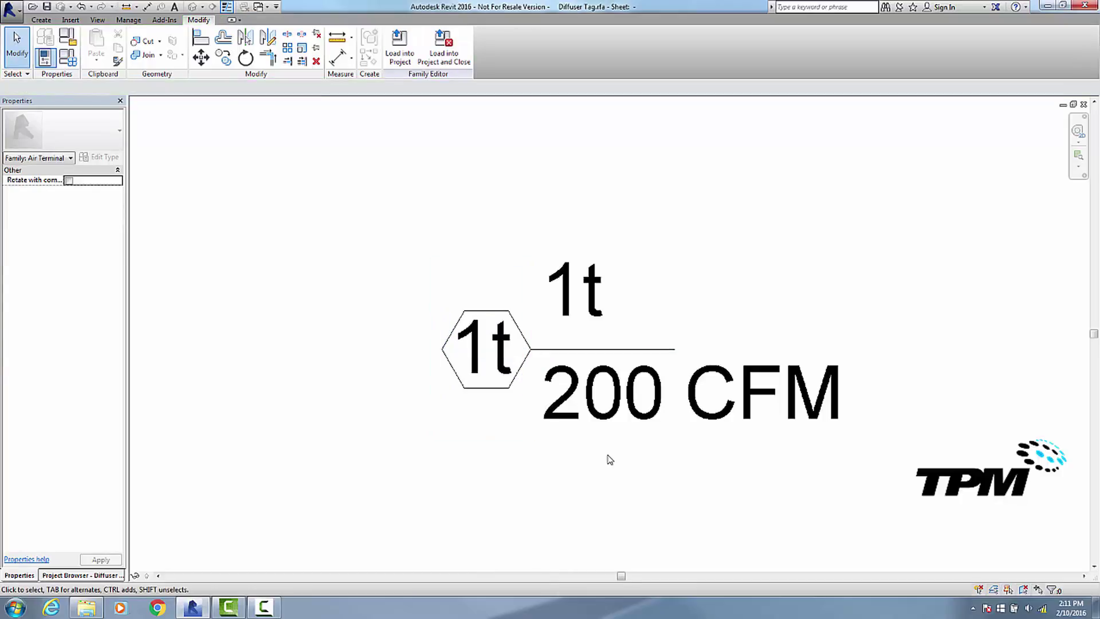
left_click(573, 299)
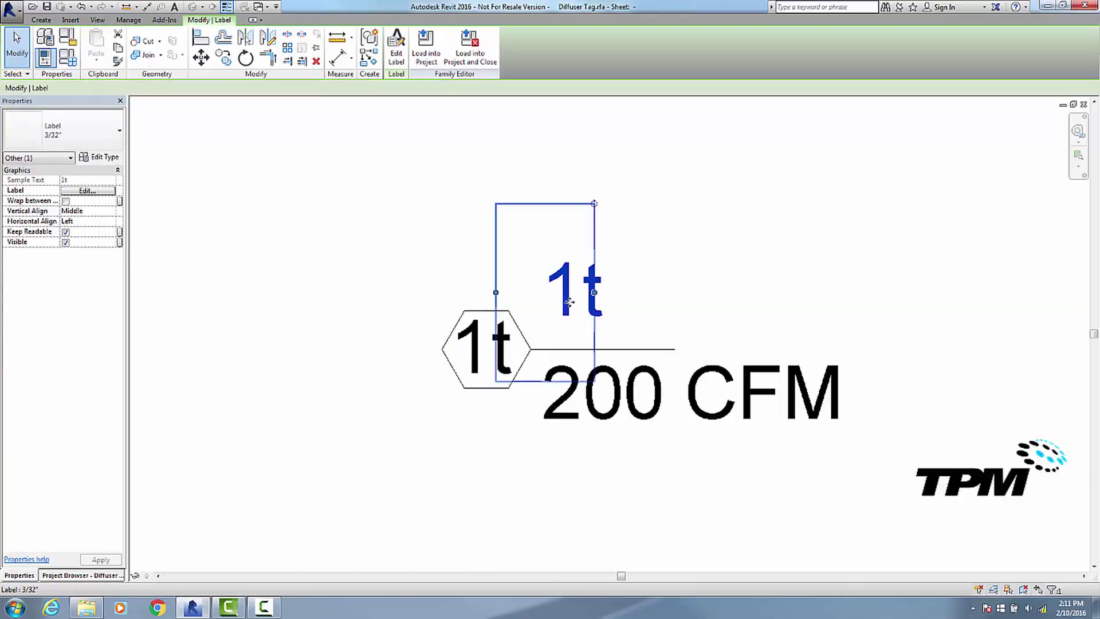
left_click_drag(567, 310, 567, 335)
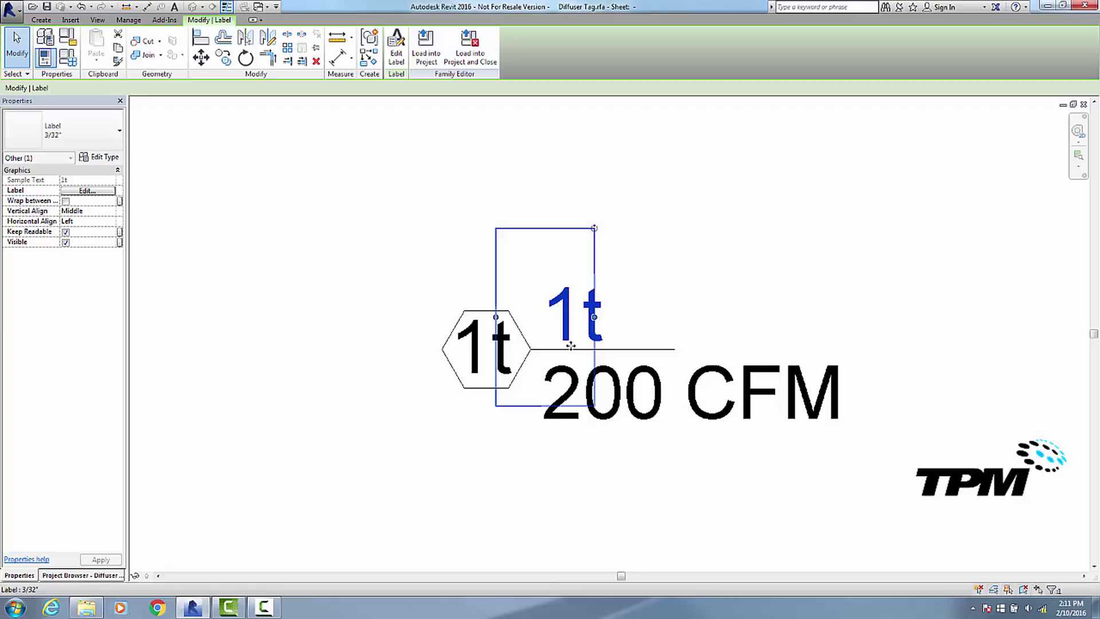
left_click(562, 401)
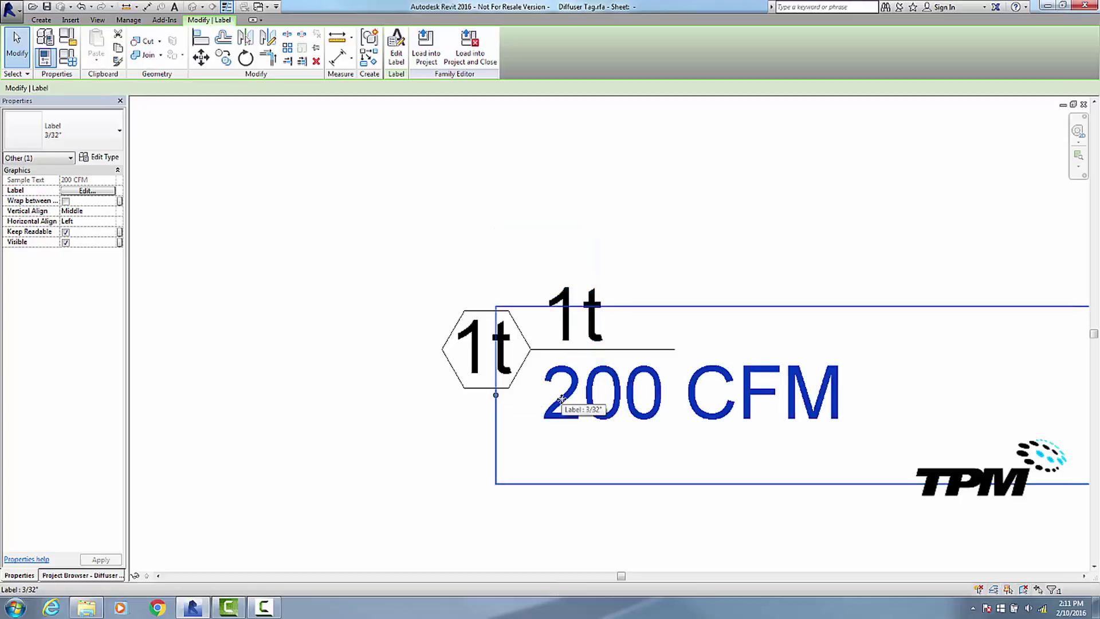
left_click_drag(562, 393, 566, 386)
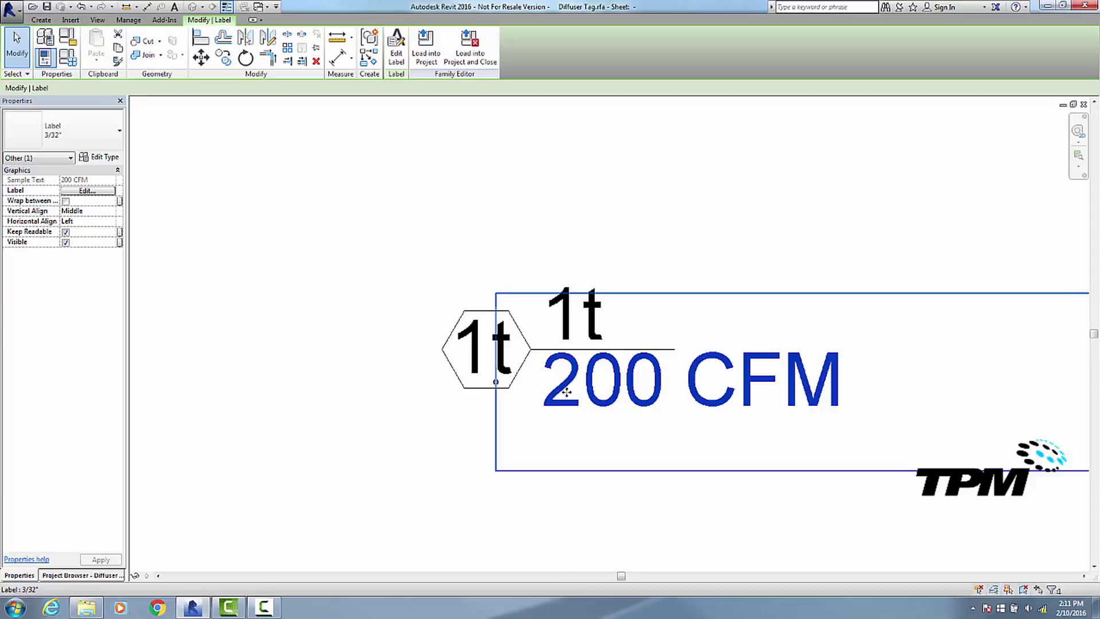
left_click_drag(566, 396, 566, 402)
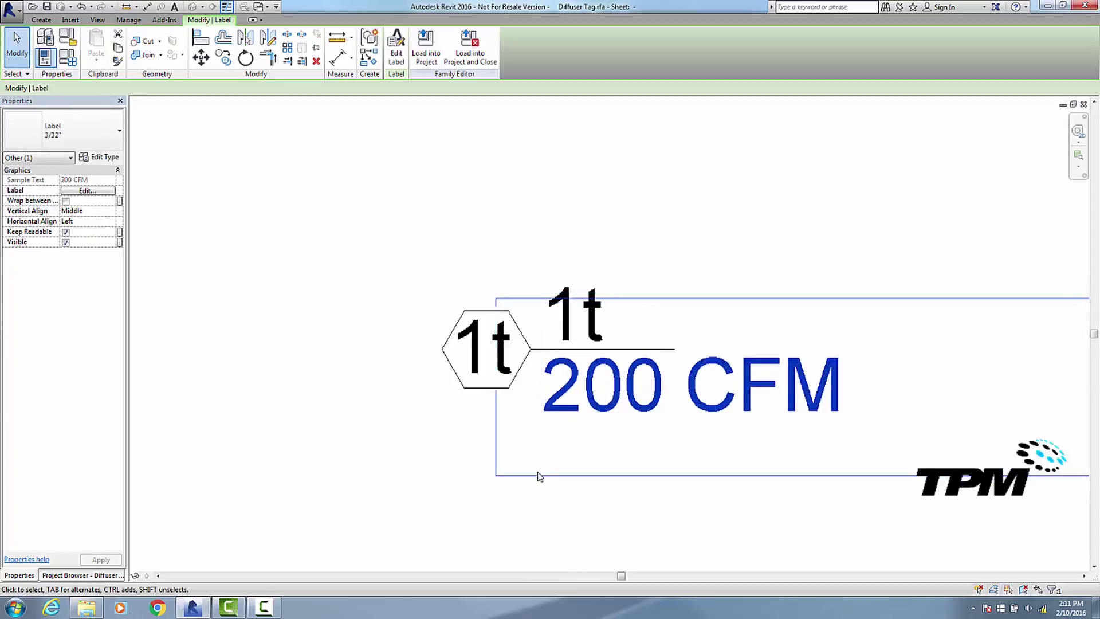
left_click(384, 420)
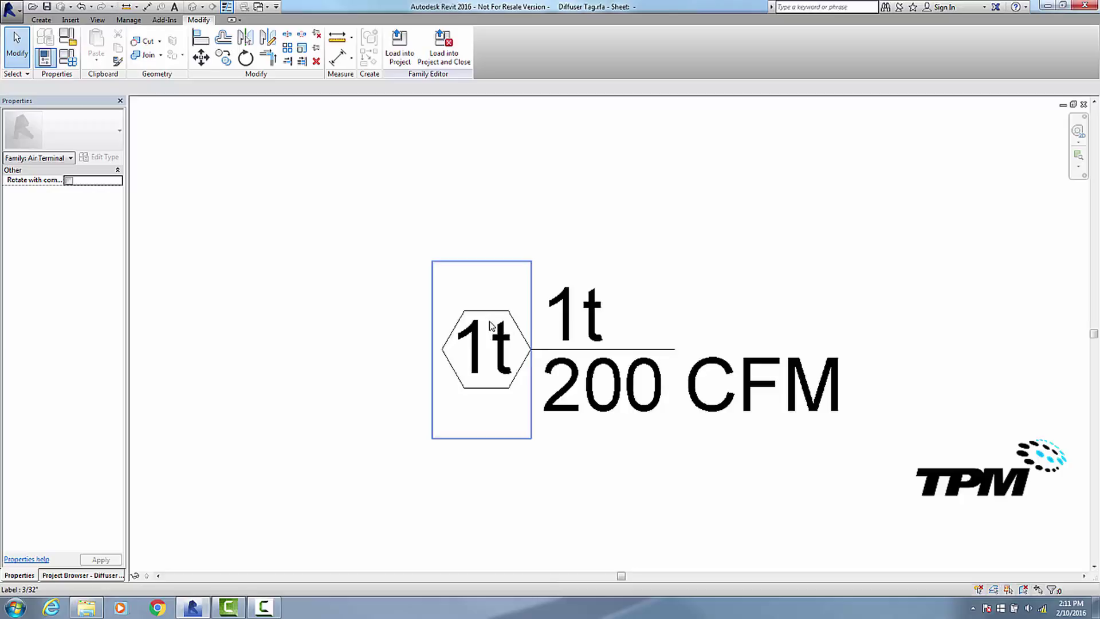
Swap Type Mark for the Size parameter in the upper label and adjust its width.
left_click(577, 317)
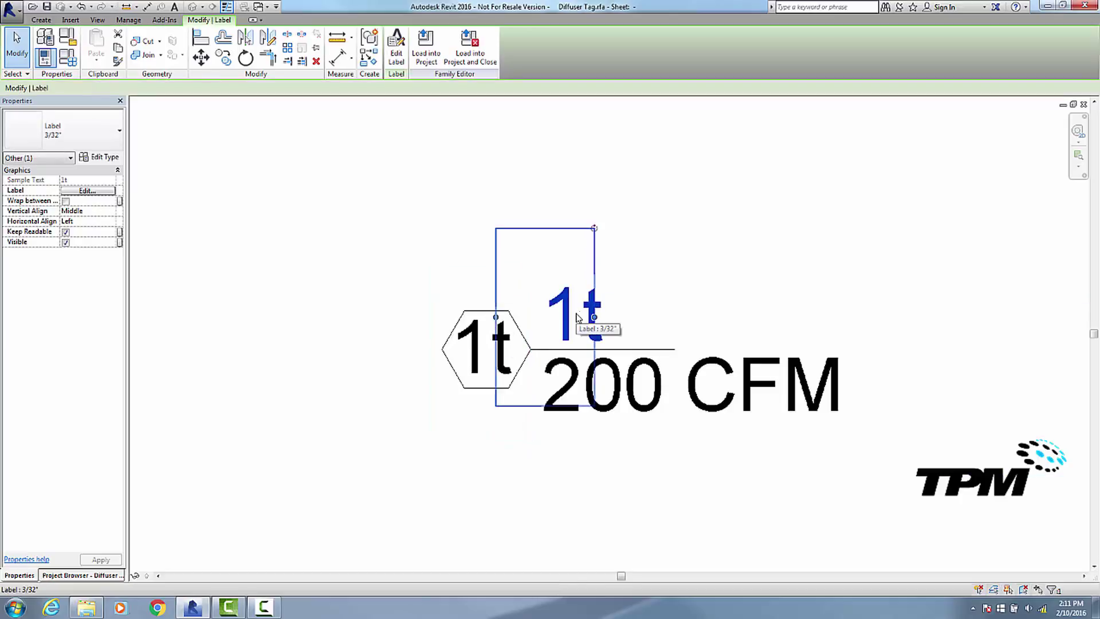
left_click(396, 49)
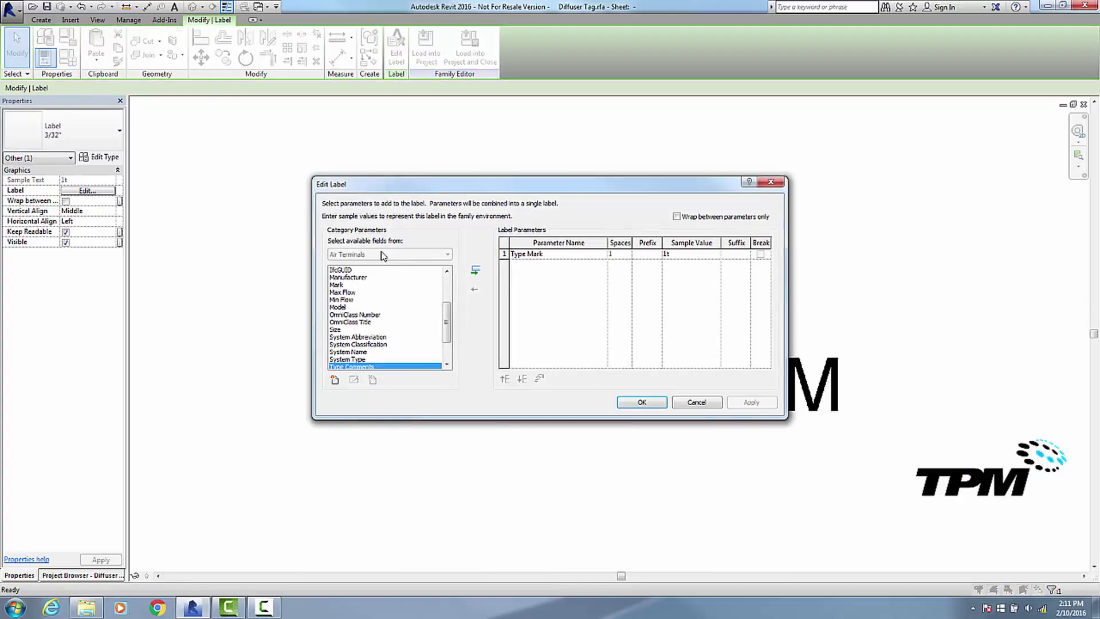
left_click(335, 330)
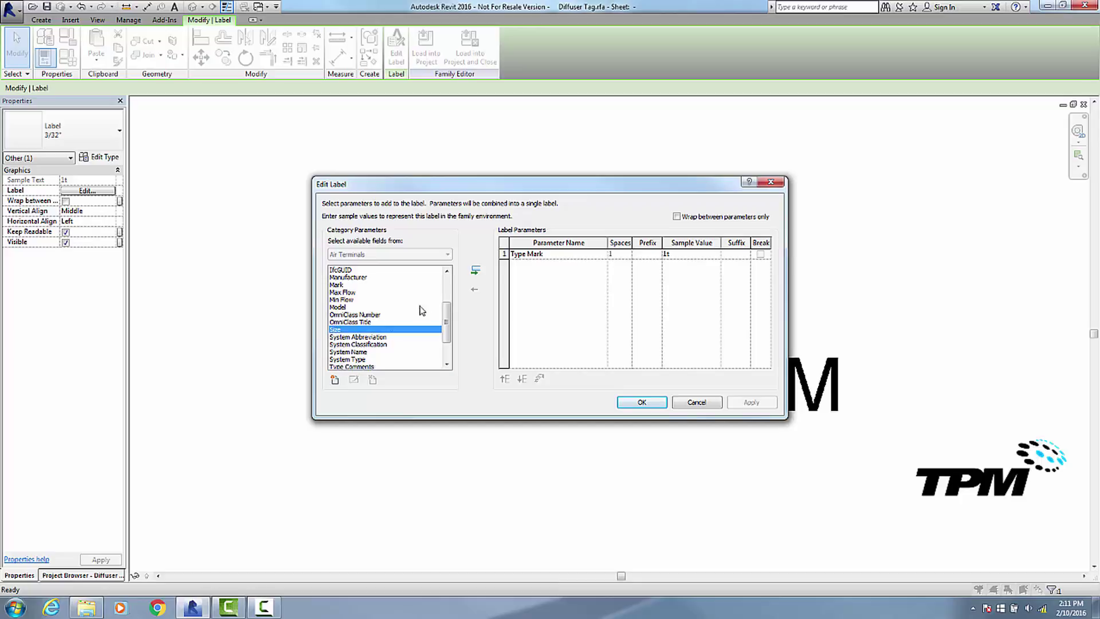
left_click(475, 269)
left_click(515, 254)
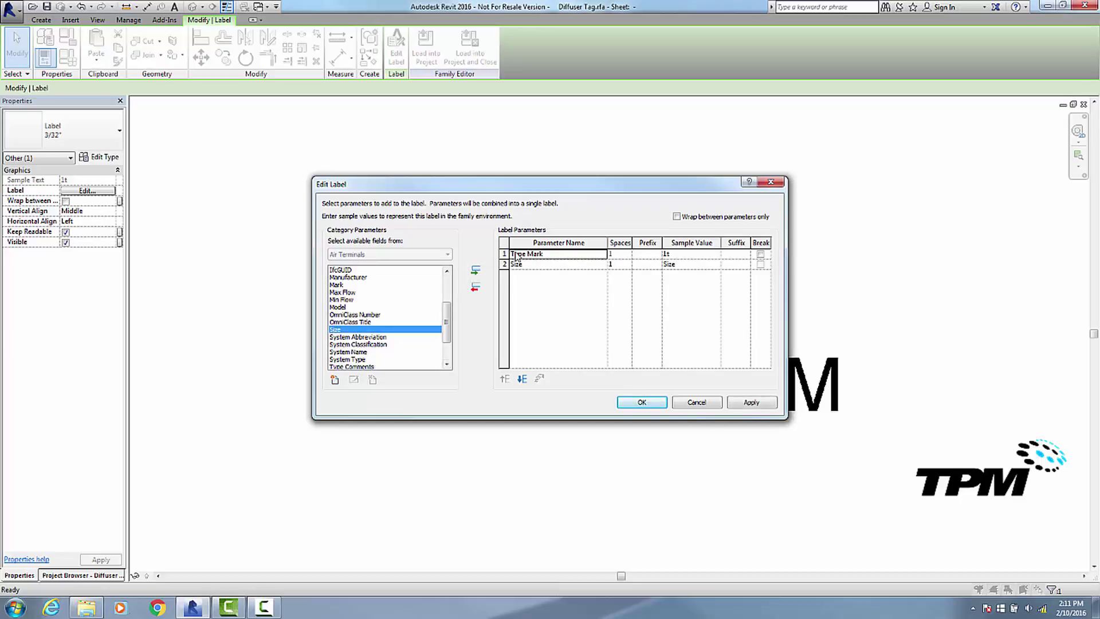
left_click(475, 287)
left_click(641, 403)
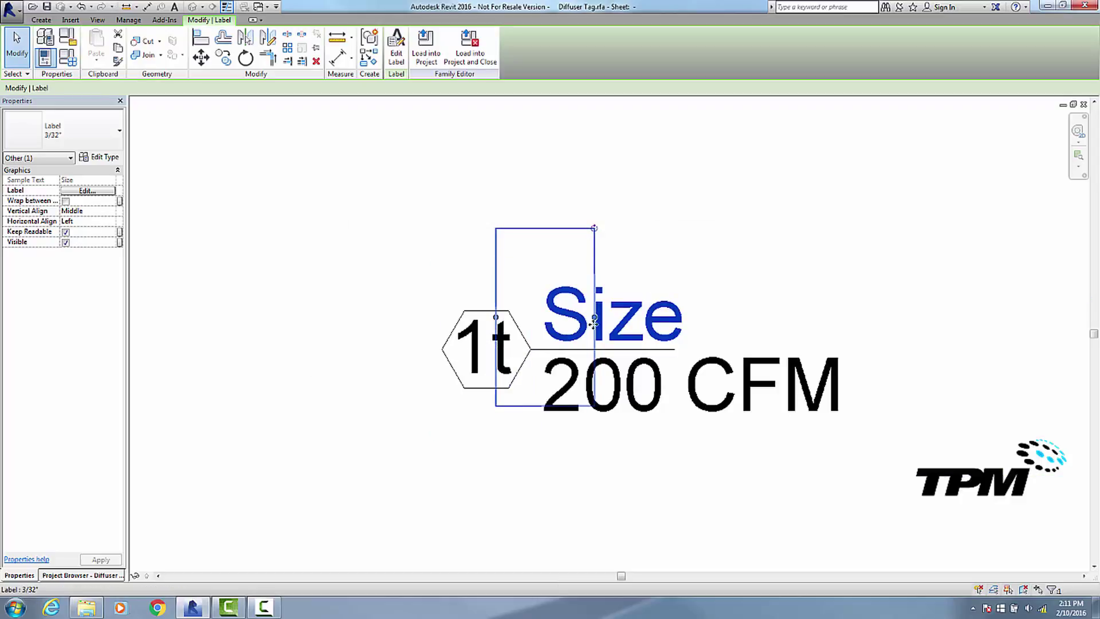
left_click_drag(595, 323, 595, 318)
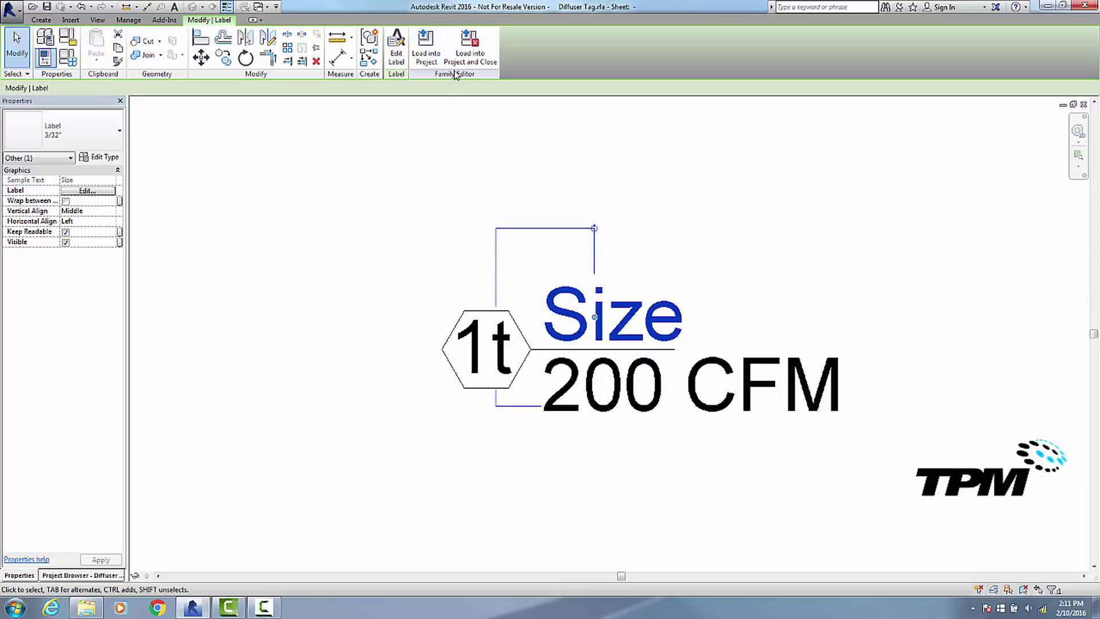
Load the tag without saving, overwriting its parameter values, and zoom in to check a diffuser tag.
left_click(468, 57)
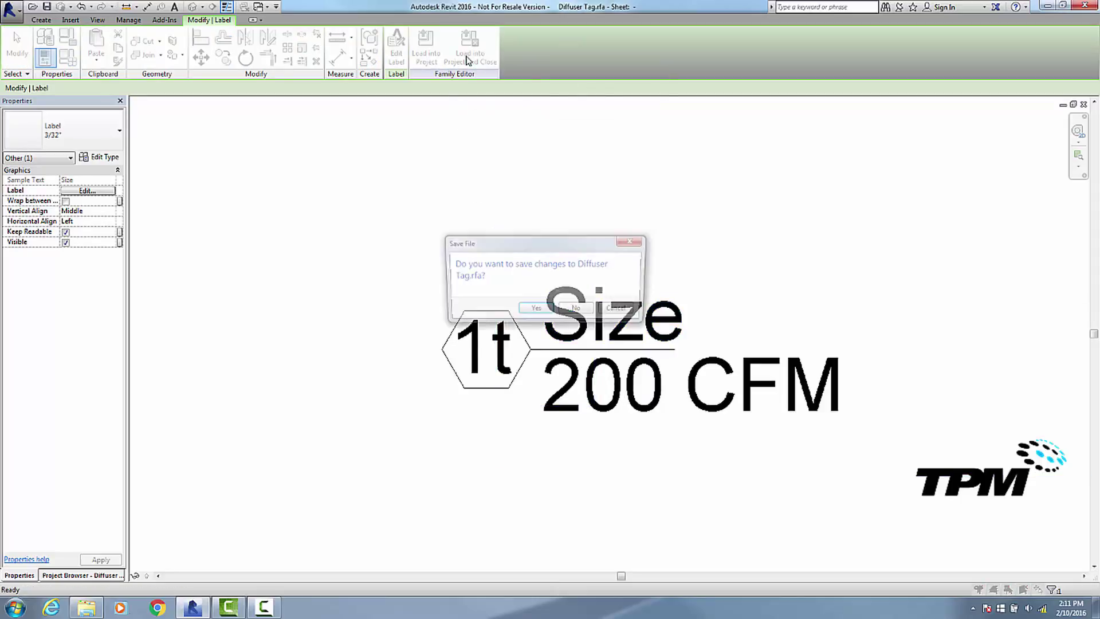
left_click(576, 310)
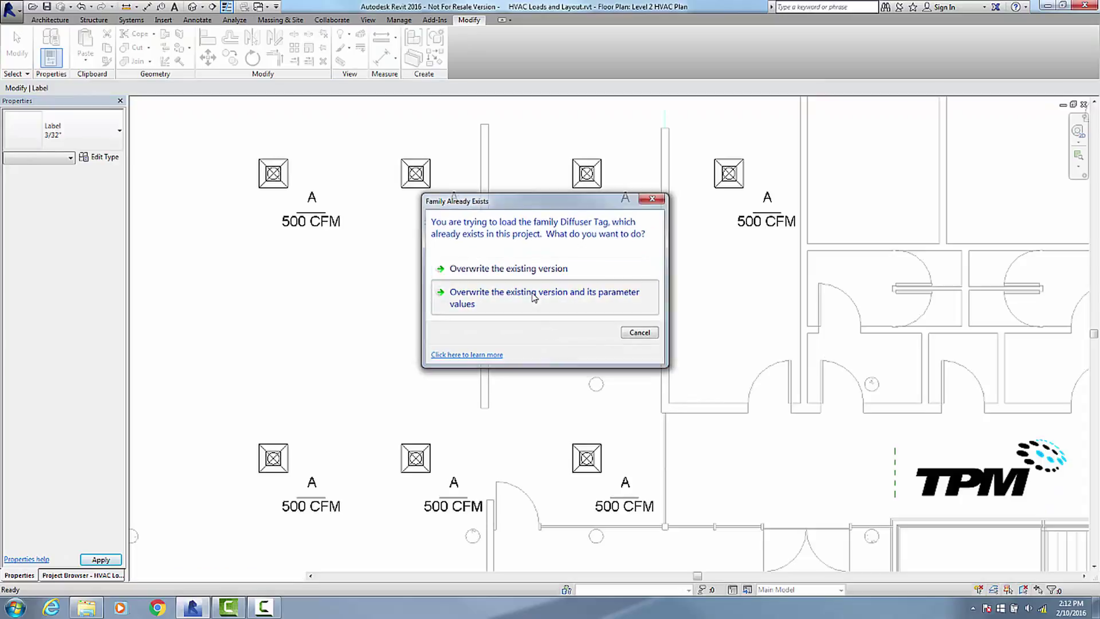
left_click(543, 312)
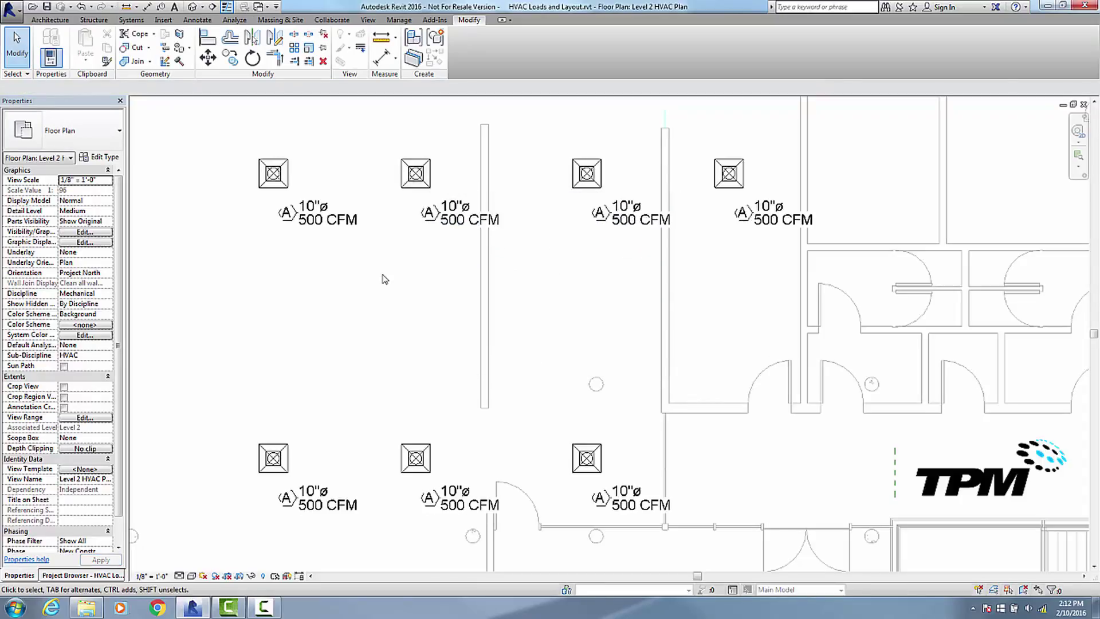
scroll(245, 186, "up", 2)
scroll(275, 212, "up", 2)
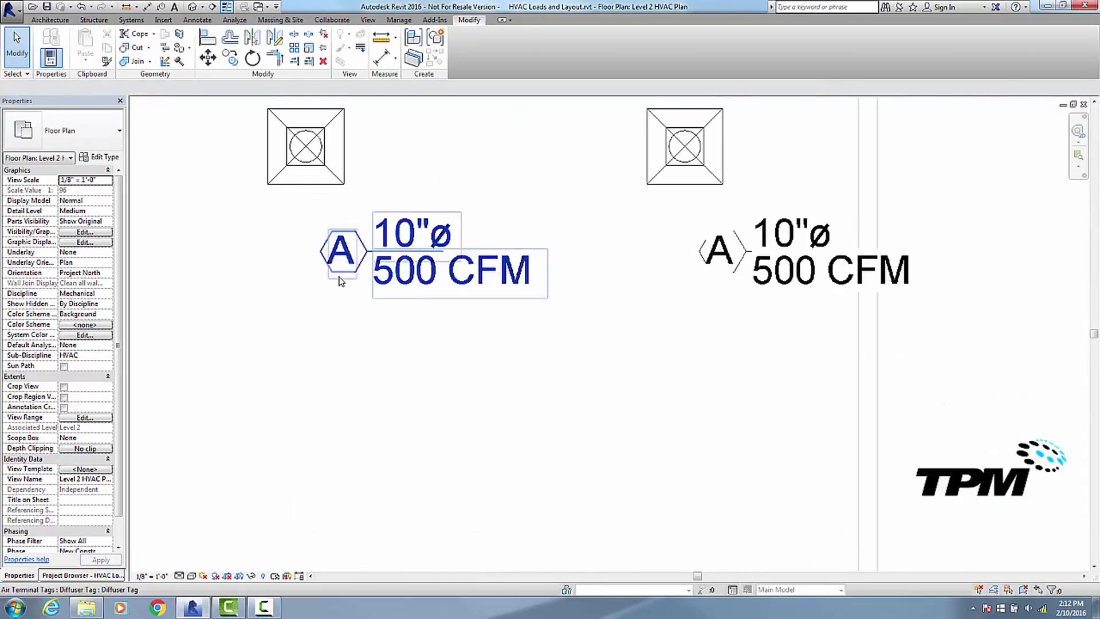
scroll(338, 277, "up", 2)
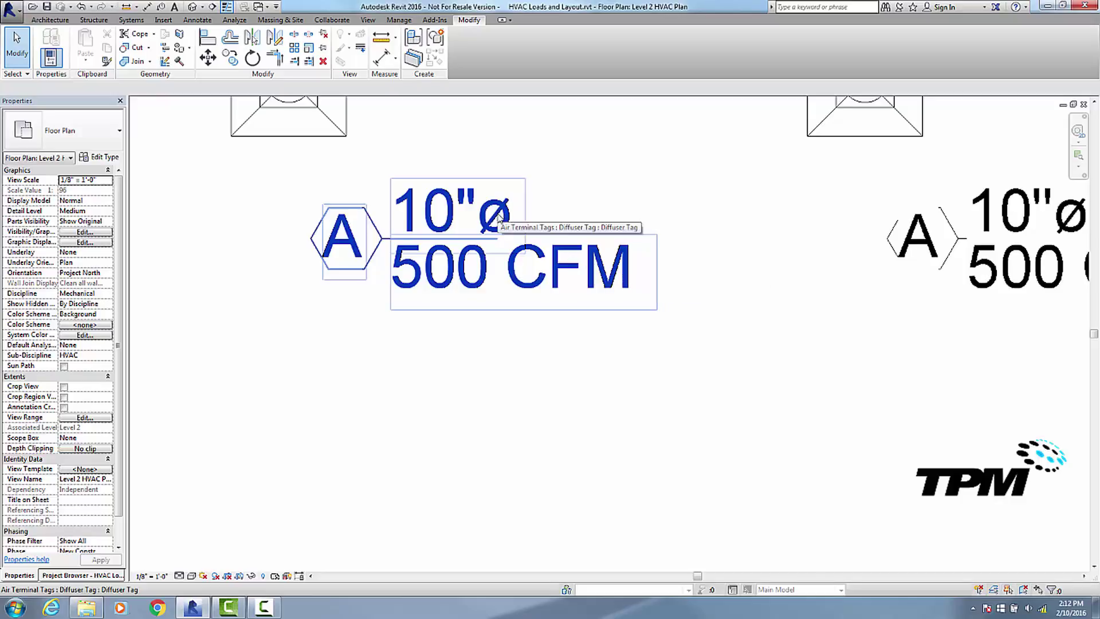
Edit the Diffuser Tag family and set the 3/32" label type's background to Transparent.
left_click(418, 285)
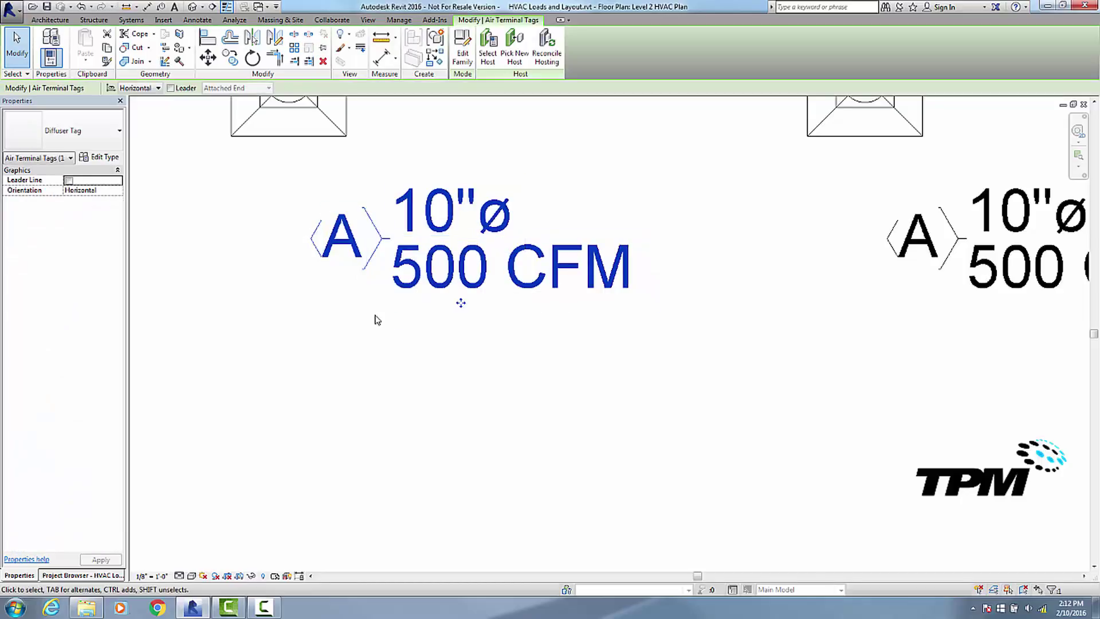
left_click(462, 49)
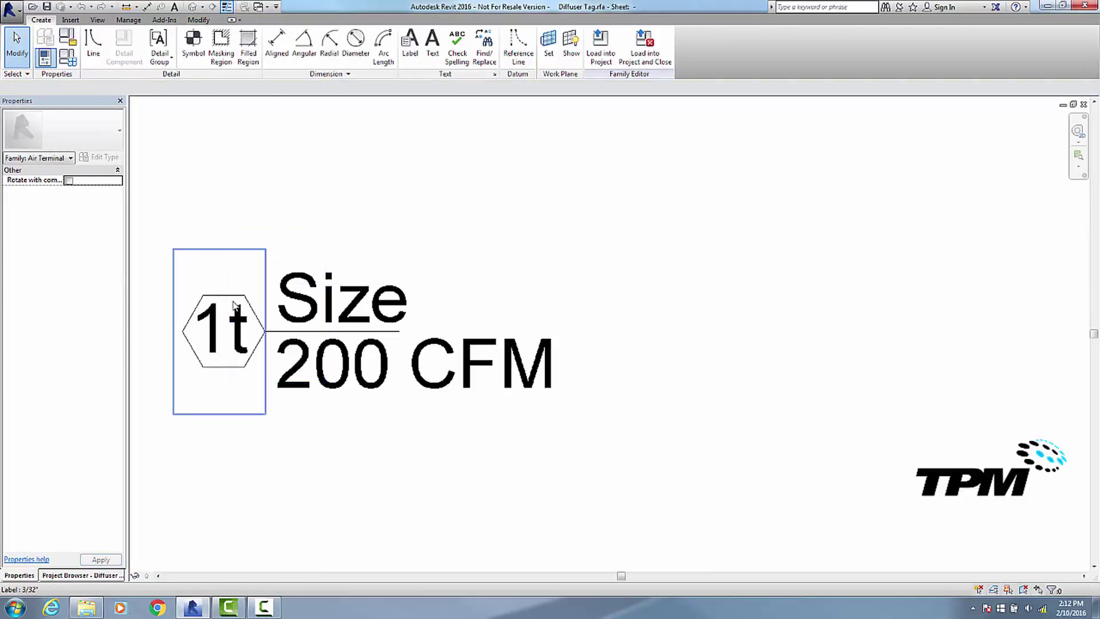
left_click(313, 303)
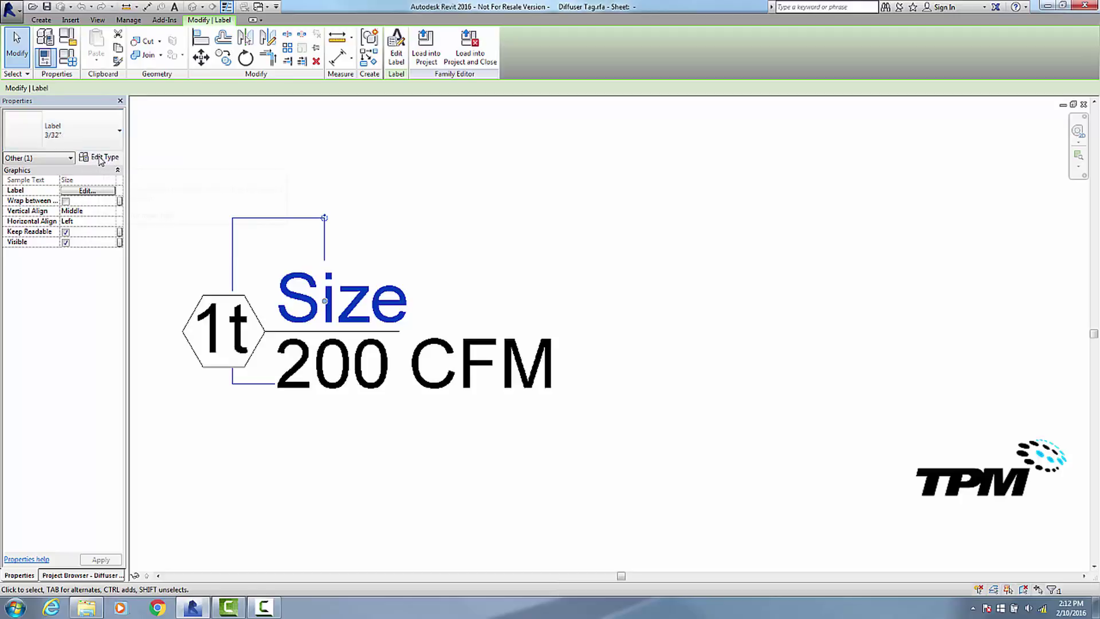
left_click(101, 159)
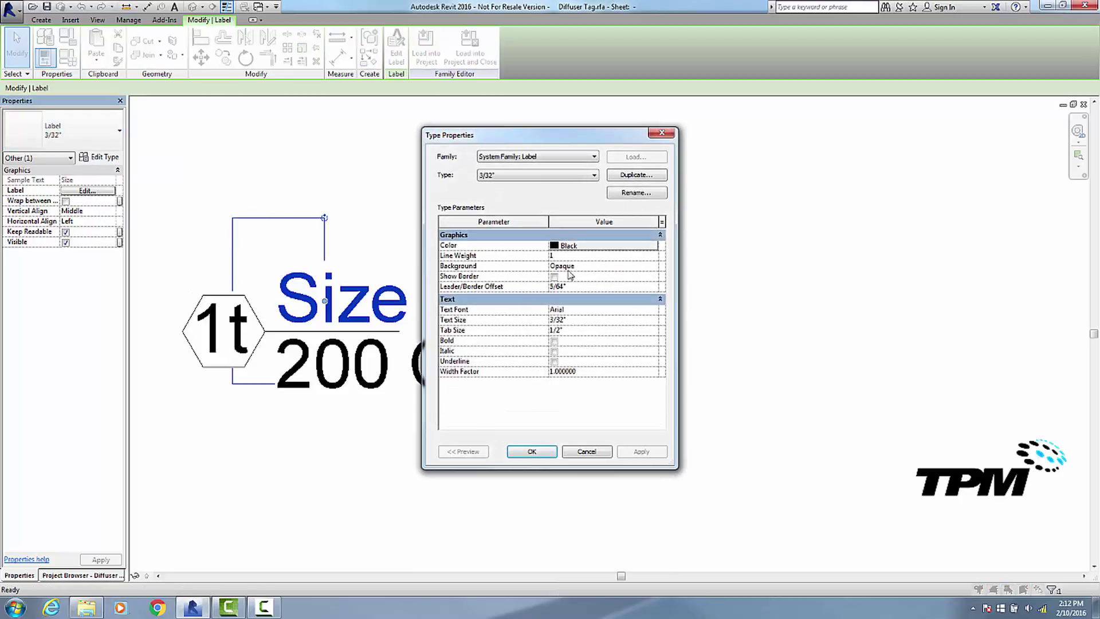
left_click(653, 267)
left_click(580, 286)
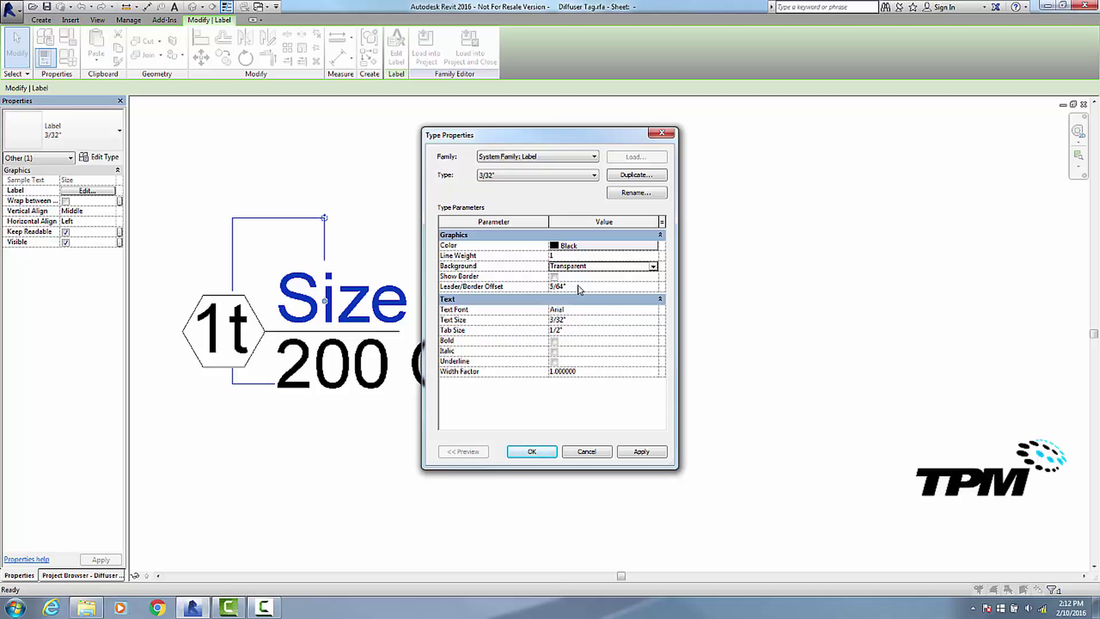
left_click(532, 451)
left_click(430, 412)
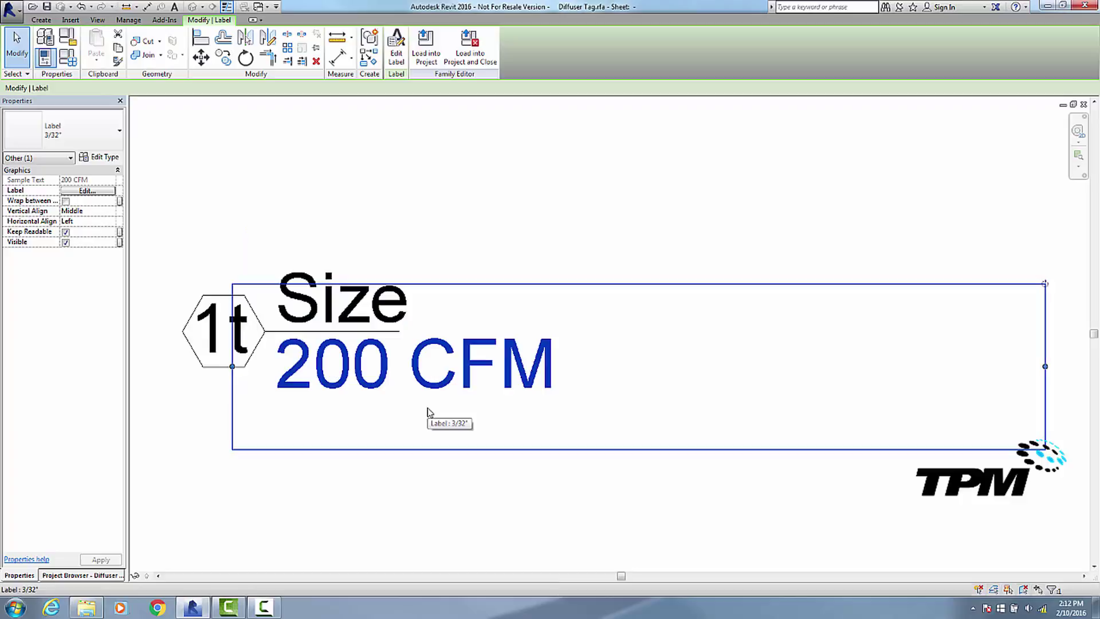
left_click(355, 309)
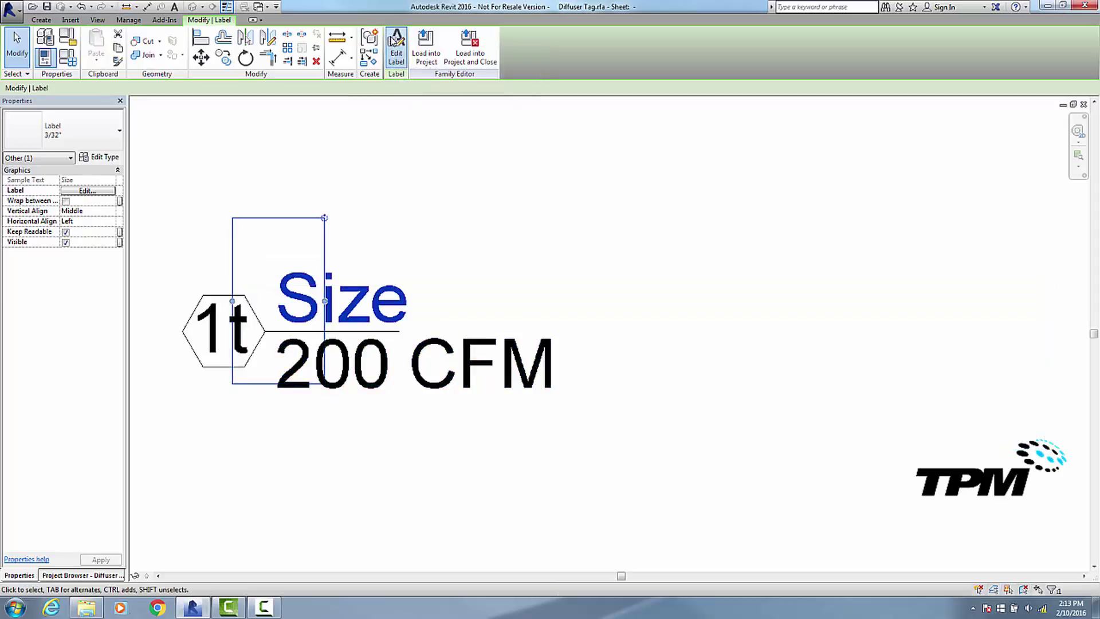
left_click(396, 46)
left_click(520, 256)
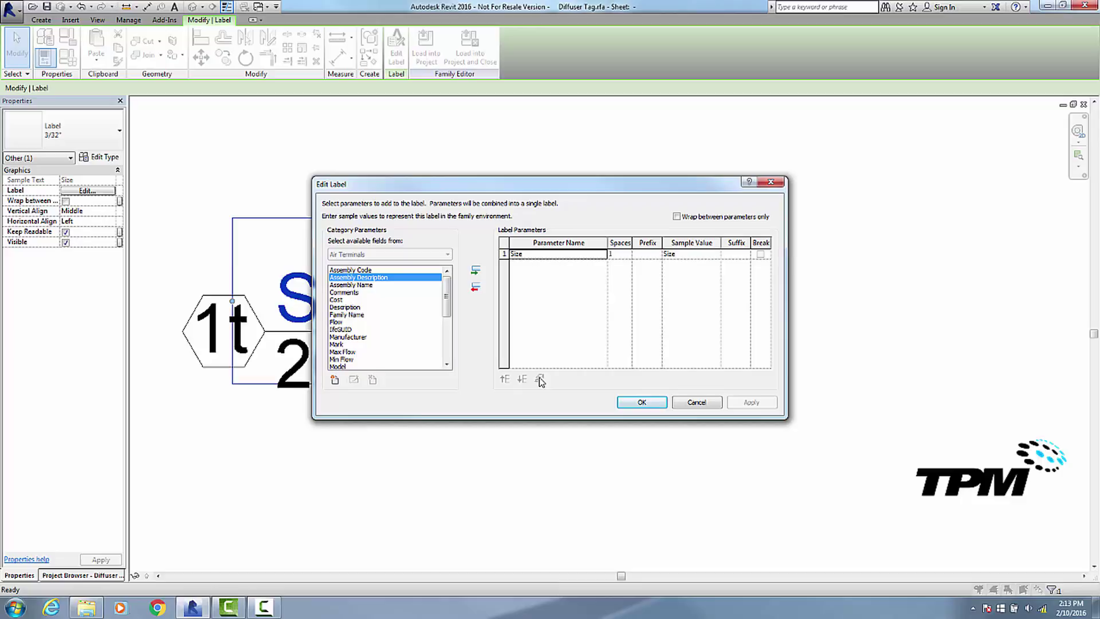
left_click(632, 402)
Give the 200 CFM label's Flow parameter its own units format with unit symbol None.
left_click(421, 385)
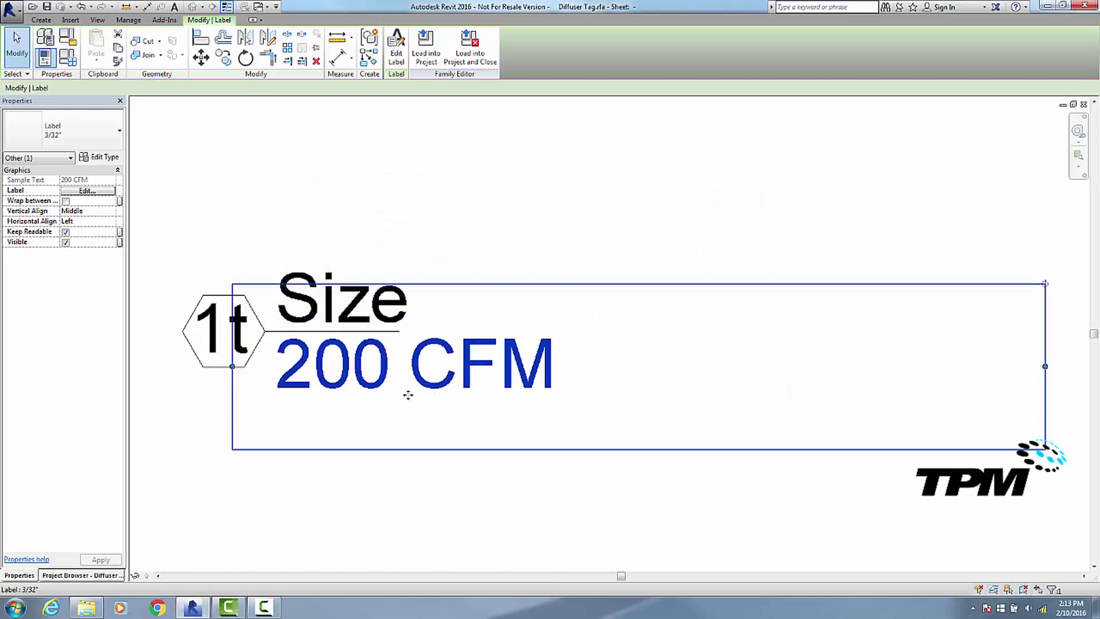
left_click(397, 53)
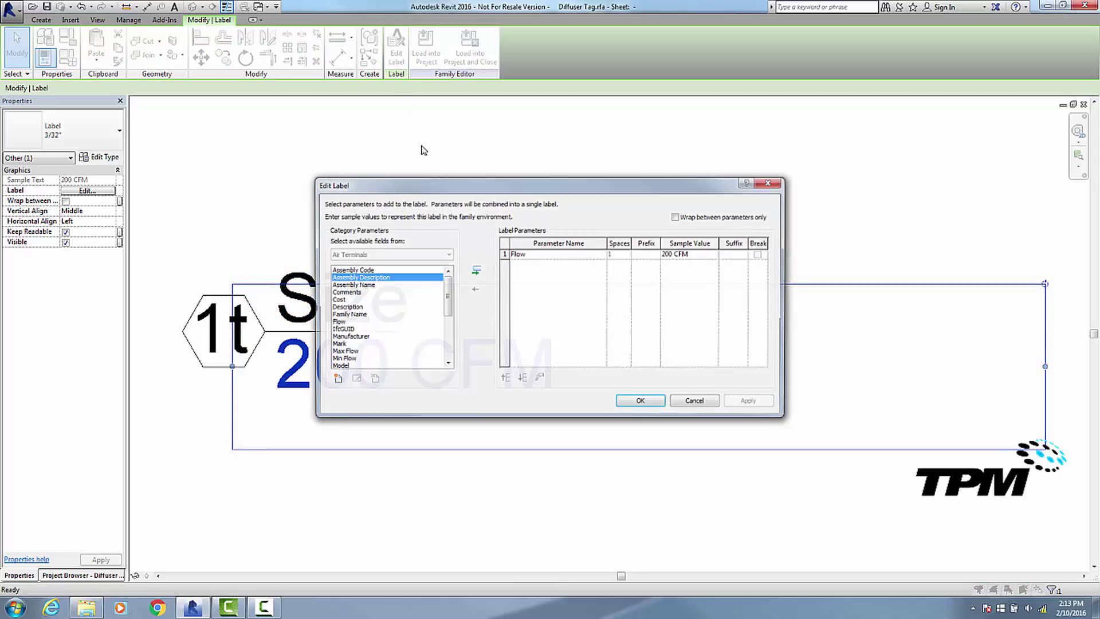
left_click(521, 255)
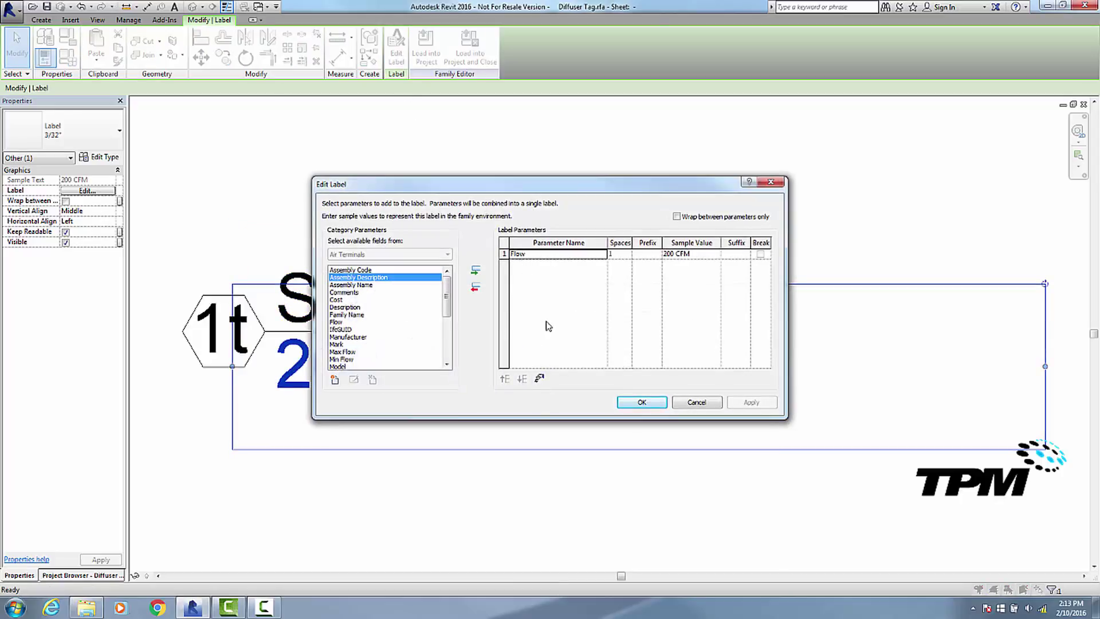
left_click(539, 379)
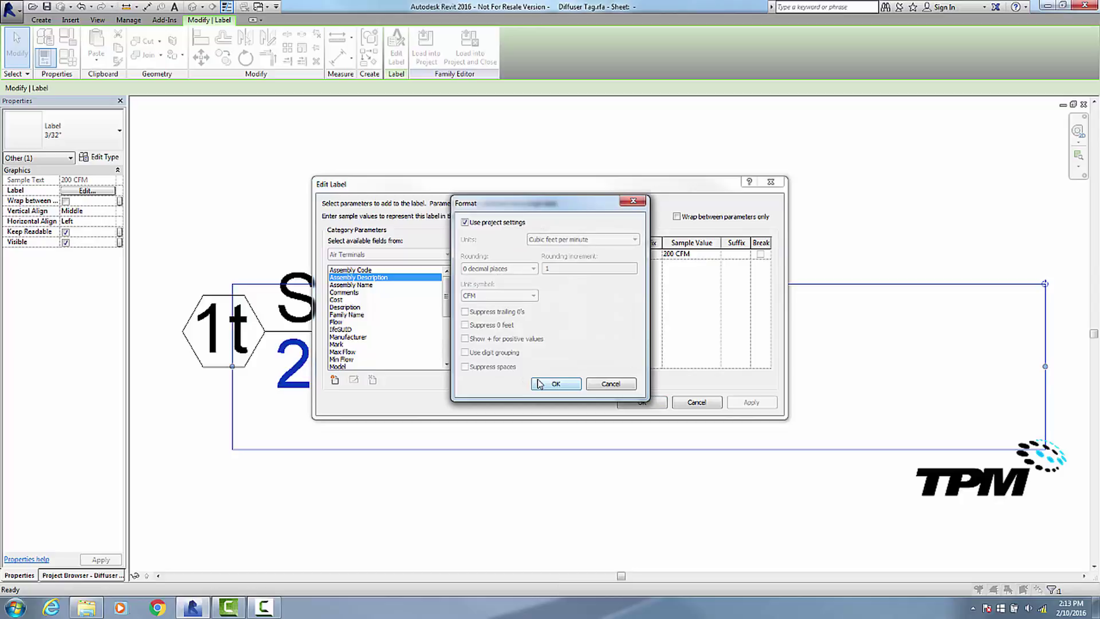
left_click(465, 223)
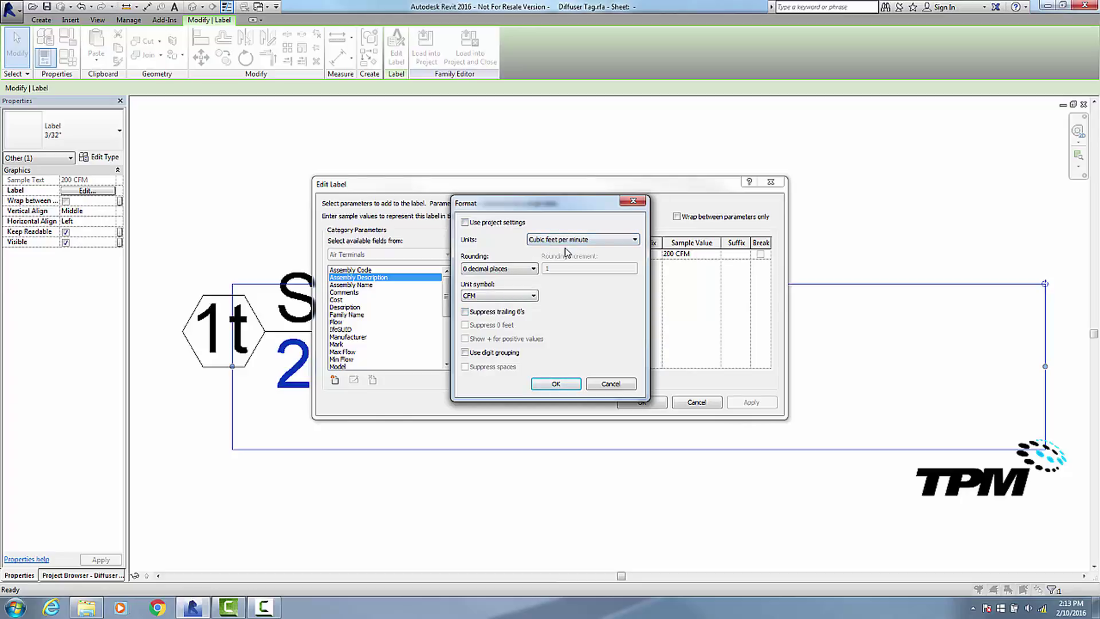
left_click(481, 295)
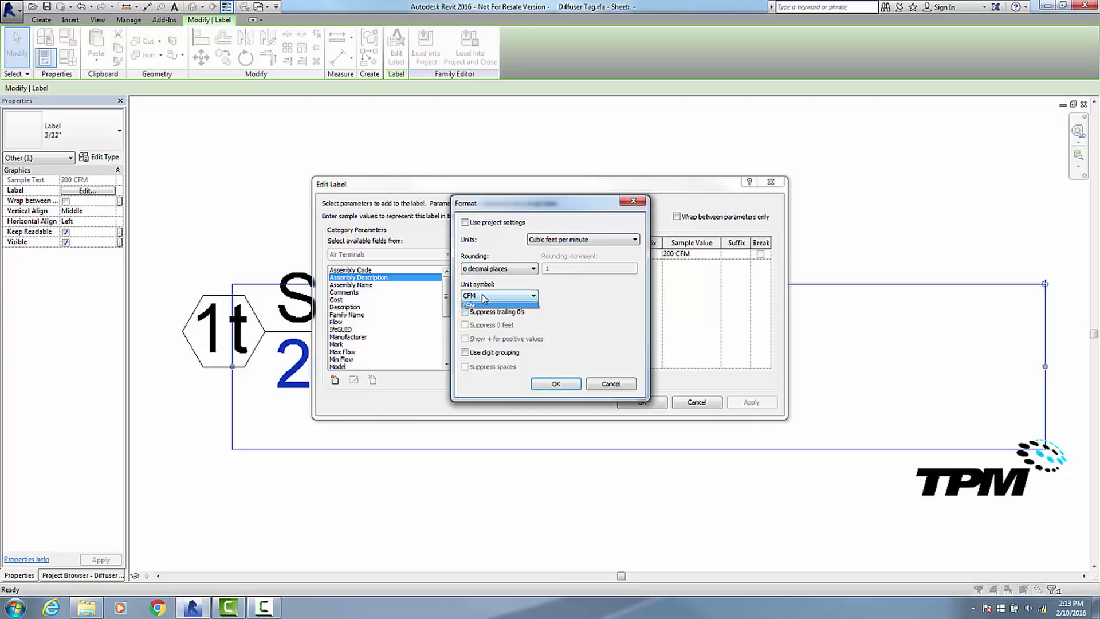
left_click(487, 305)
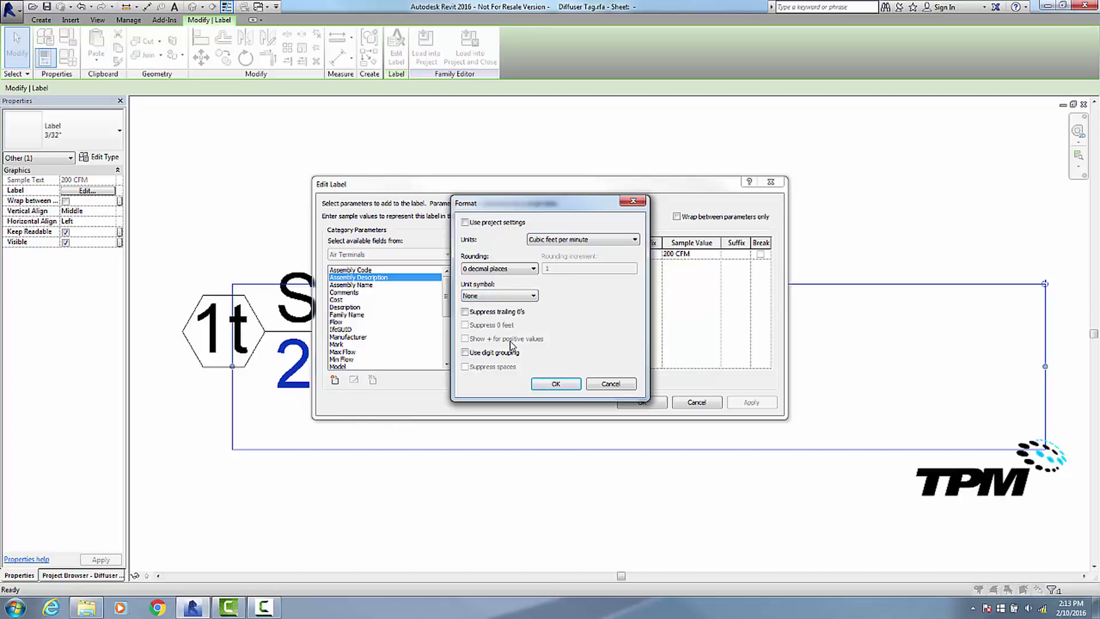
left_click(555, 383)
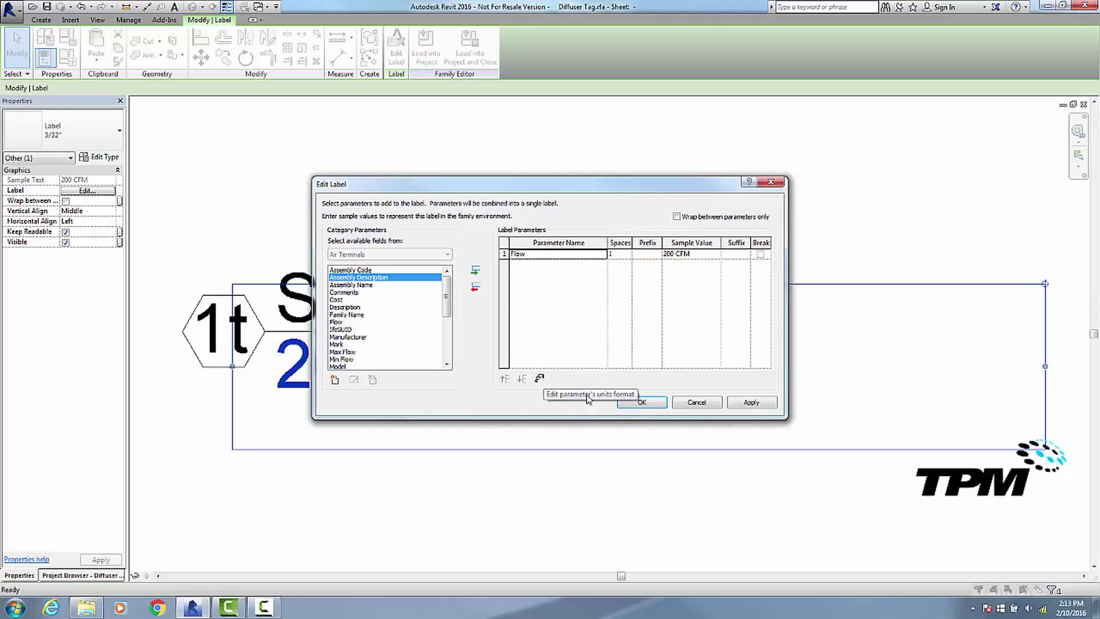
left_click(633, 401)
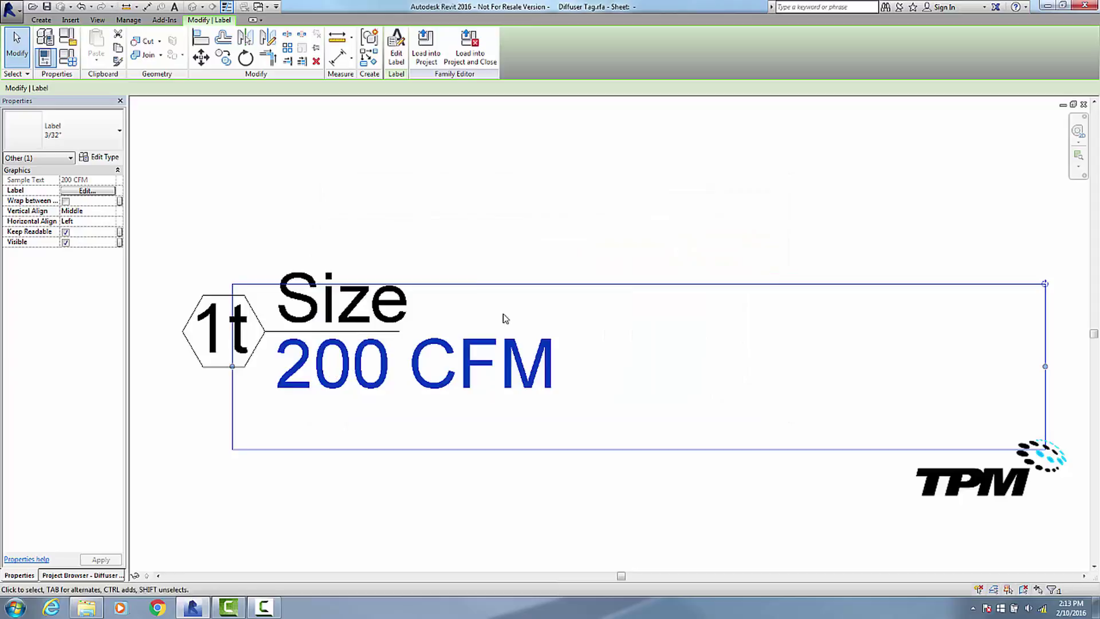
Load the tag without saving, overwriting the existing version and its parameter values.
left_click(470, 45)
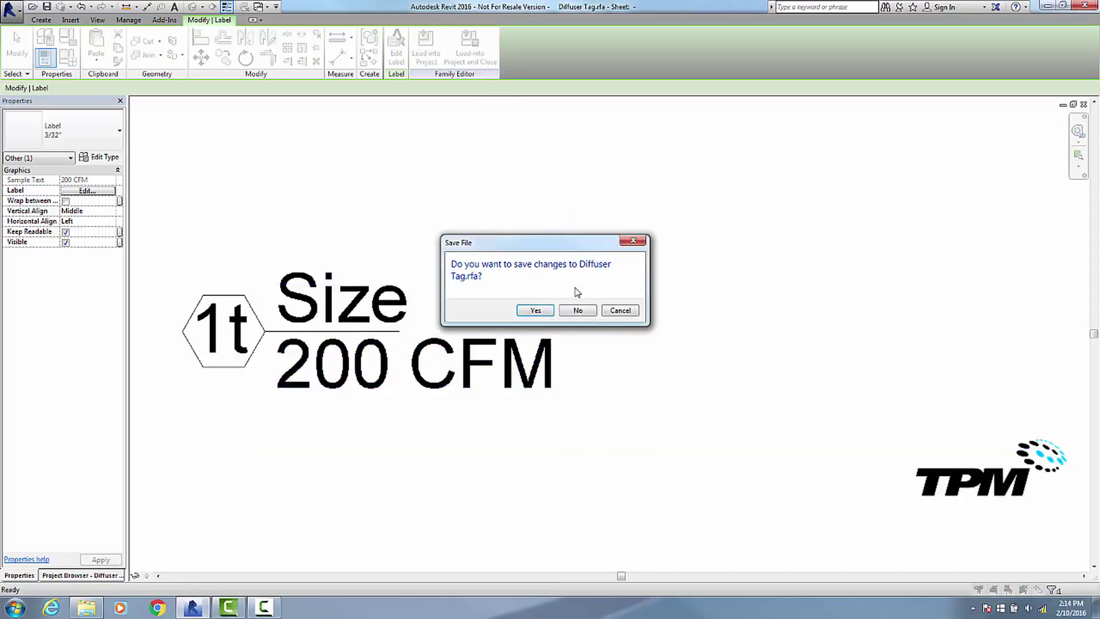
left_click(577, 310)
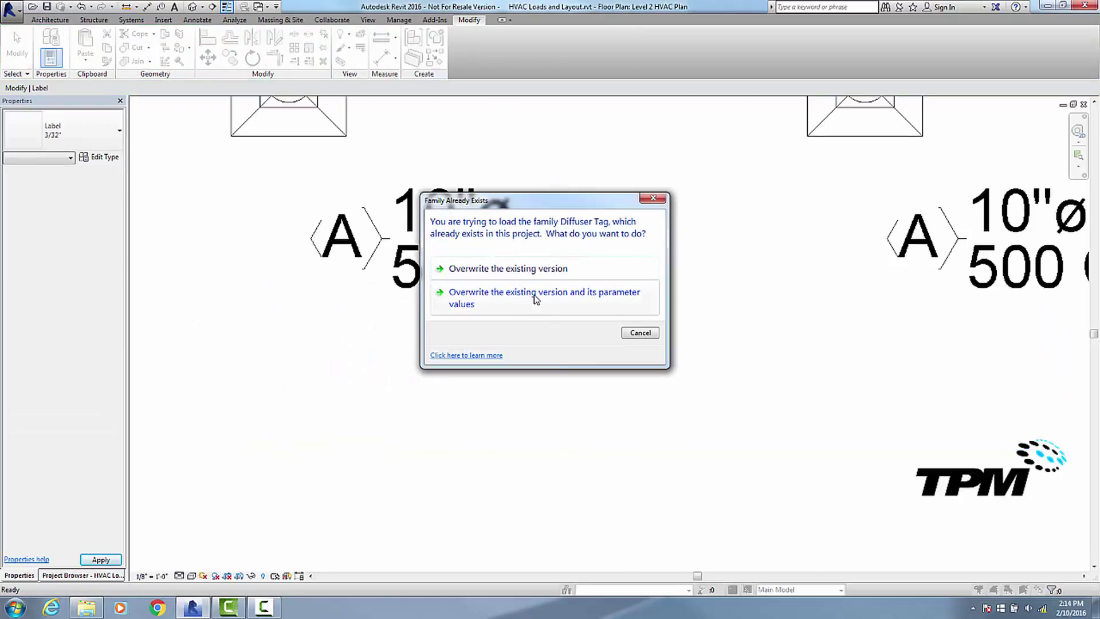
left_click(535, 298)
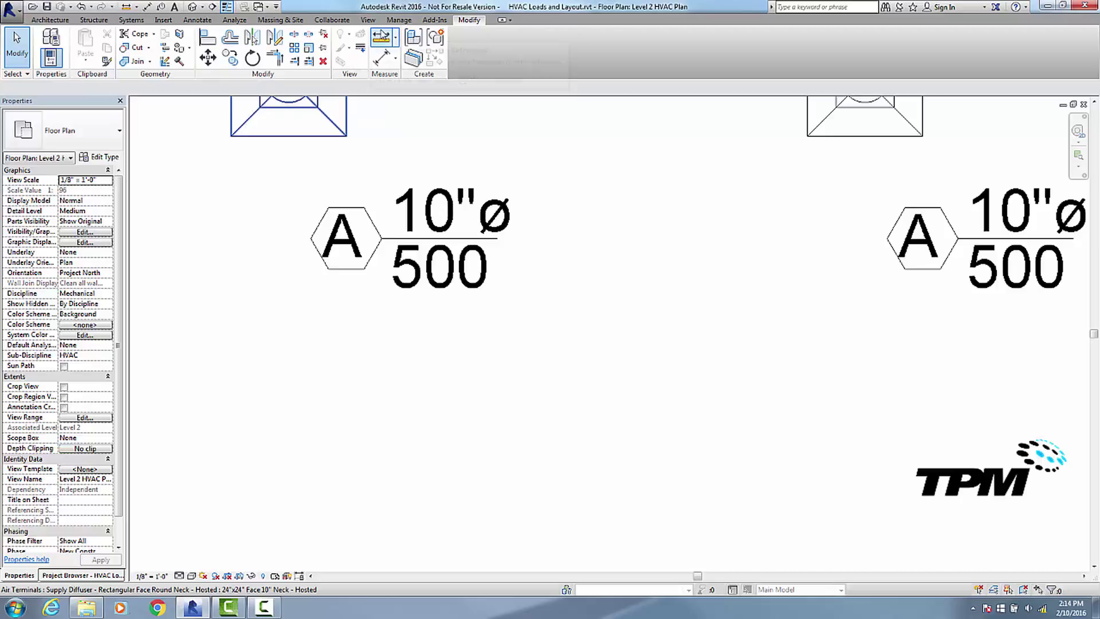
Clear the ø Round Duct Size Suffix in Mechanical Settings' duct settings.
left_click(396, 20)
left_click(400, 62)
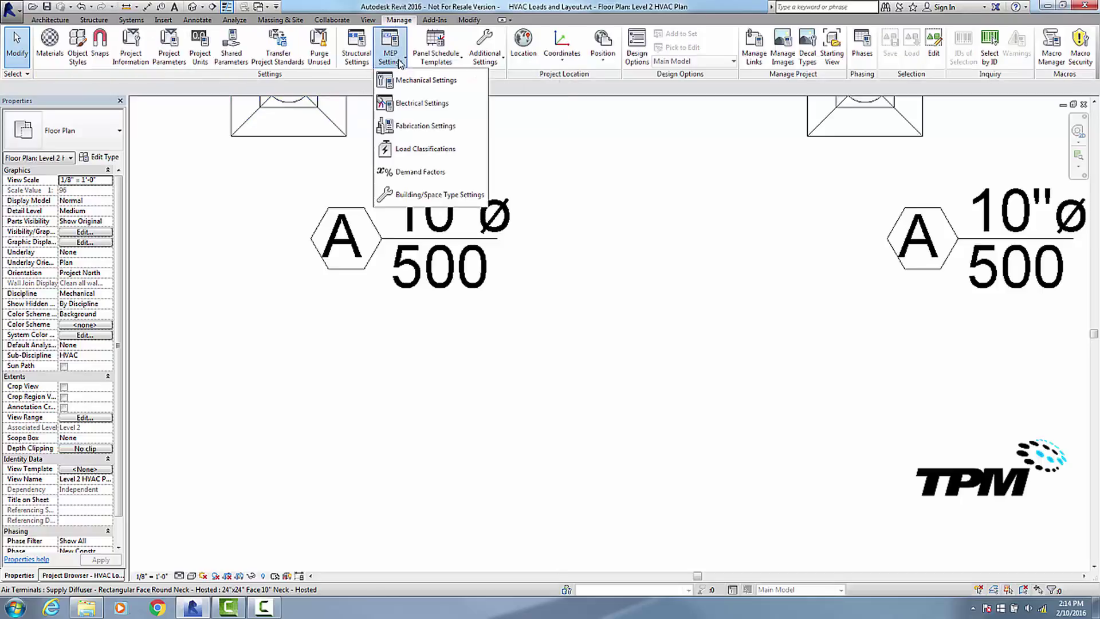
left_click(406, 81)
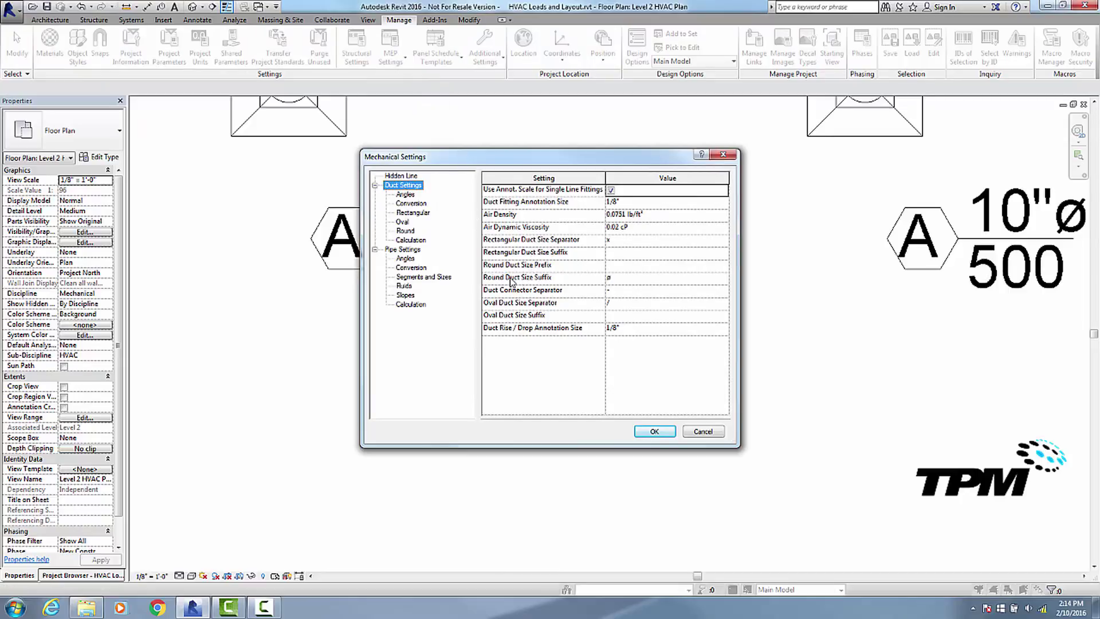
left_click(619, 279)
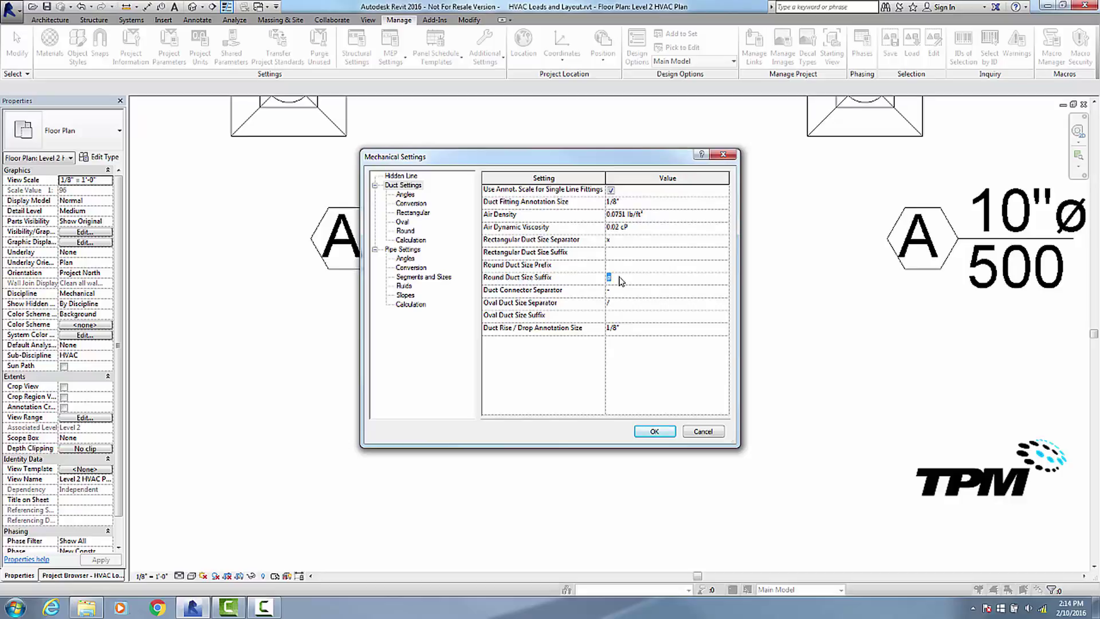
key("Delete")
left_click(654, 433)
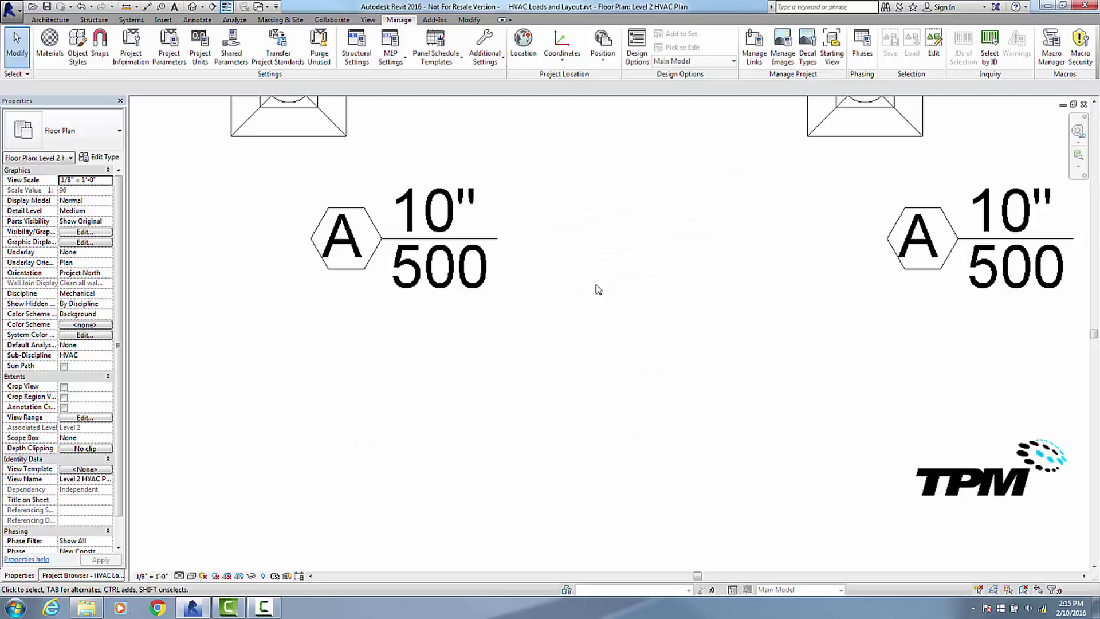